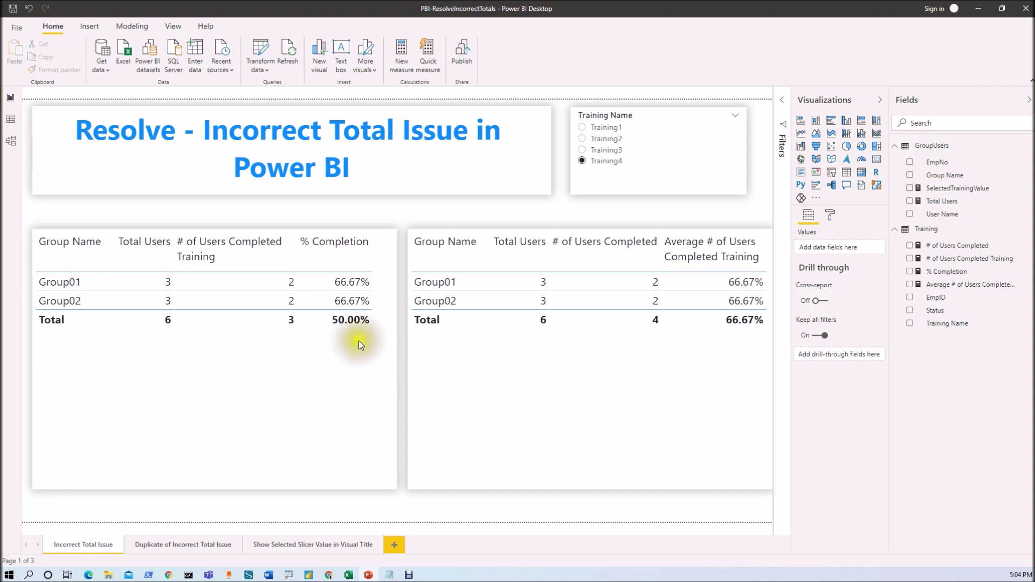
Examine the data in the GroupUsers and Training tables and the relationship between them in the model.
click(10, 119)
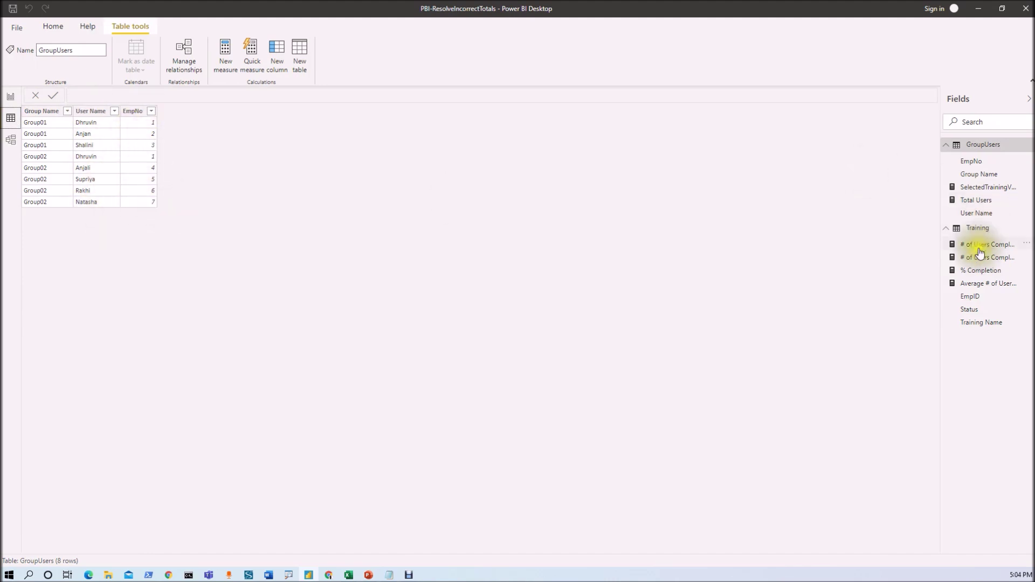
click(976, 228)
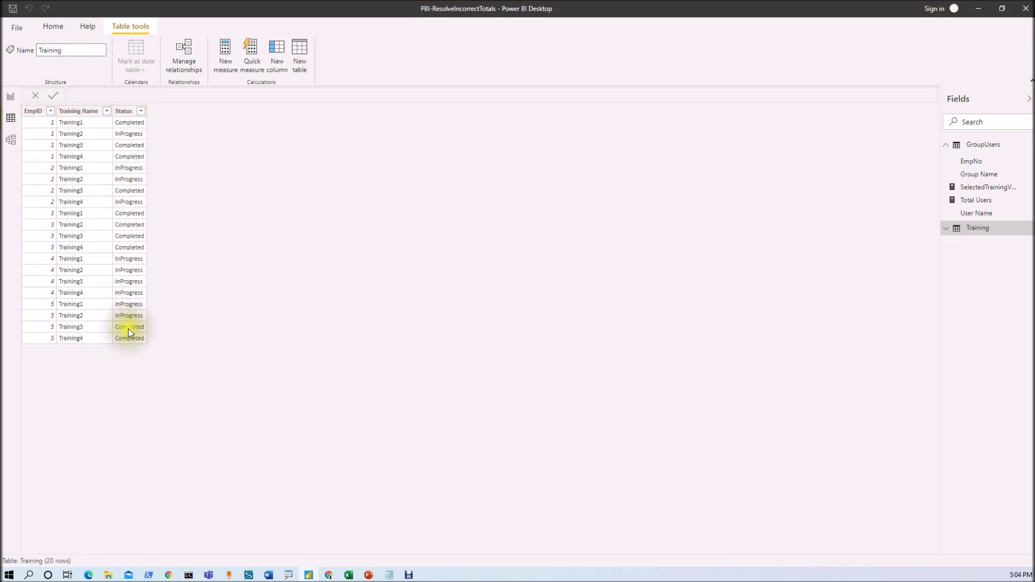
click(11, 140)
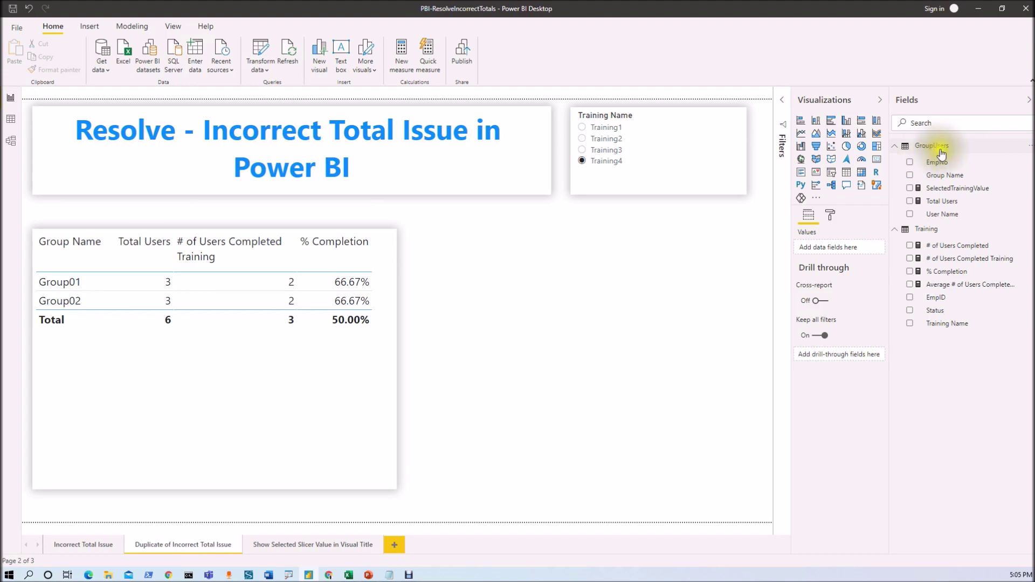
Display the formula of the Total Users measure in enlarged text on the Duplicate of Incorrect Total Issue page.
click(937, 204)
click(358, 102)
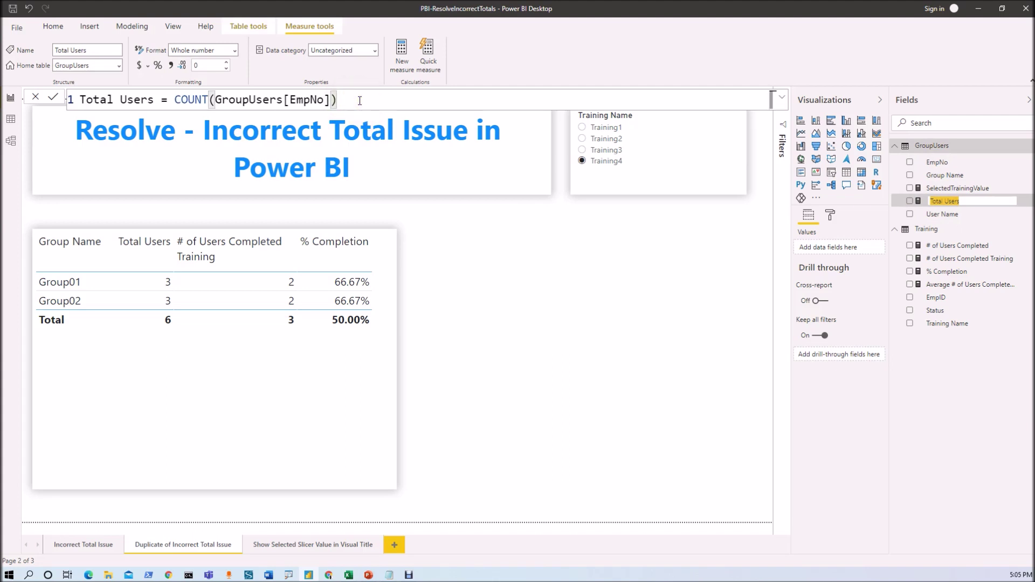
scroll(360, 101, up, 4)
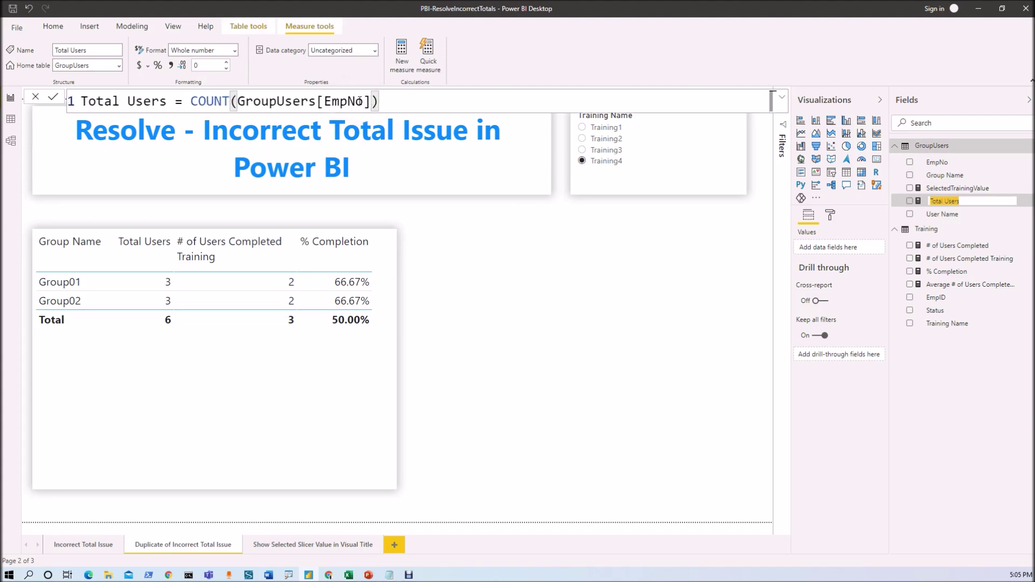
scroll(359, 101, up, 1)
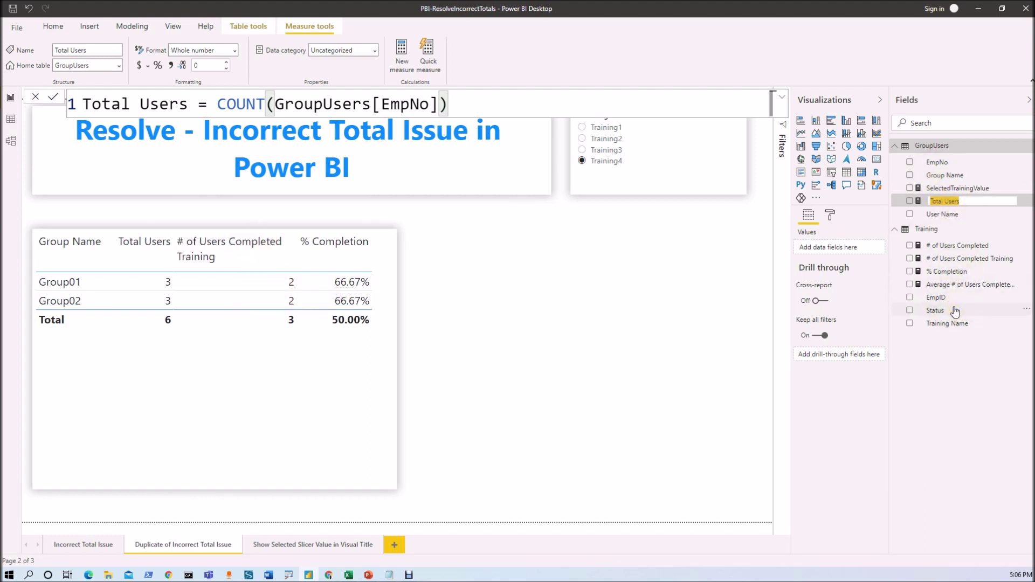
Review the formulas of the # of Users Completed, # of Users Completed Training and % Completion measures.
click(963, 247)
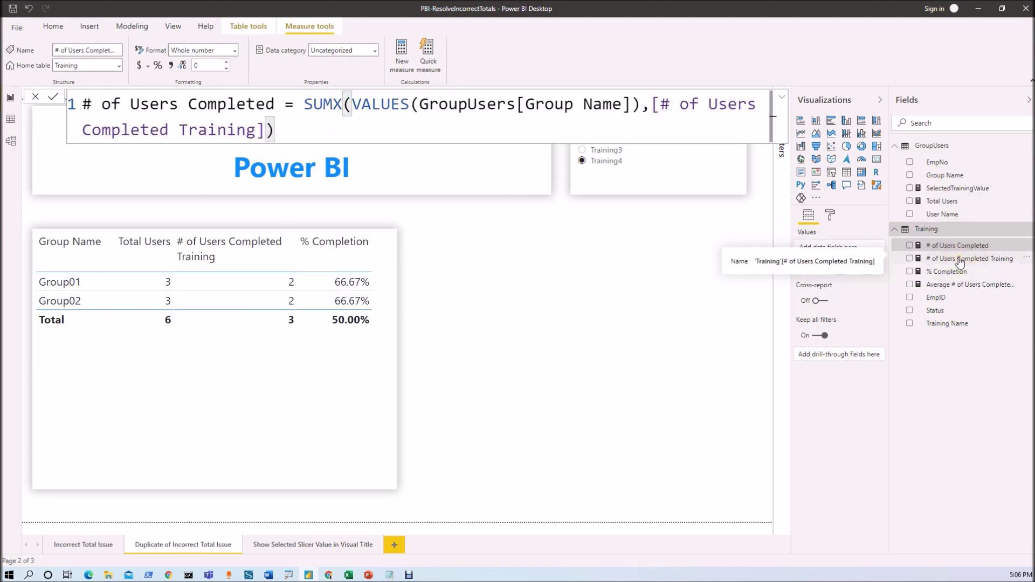
click(960, 260)
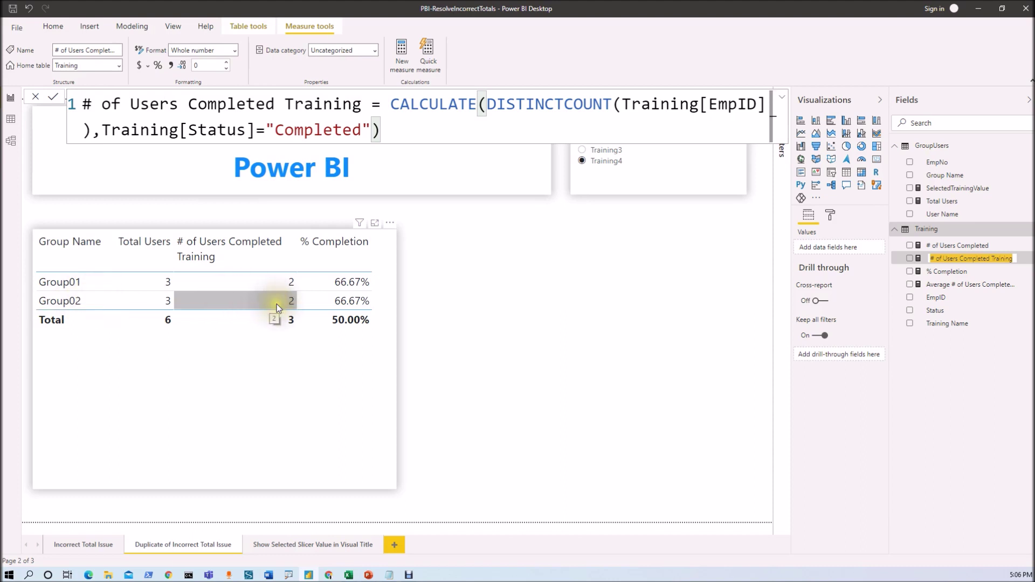
click(351, 252)
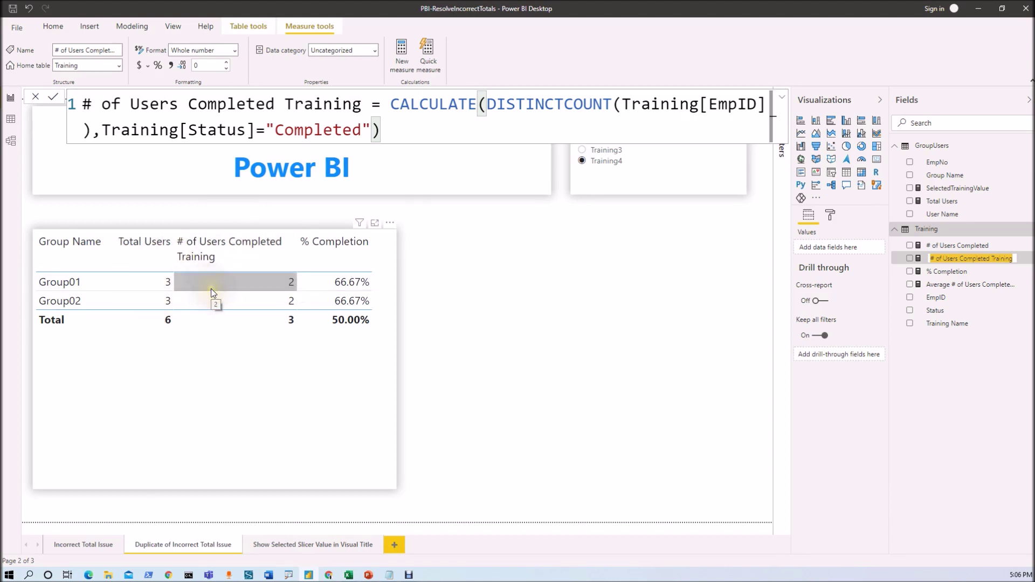
double_click(958, 276)
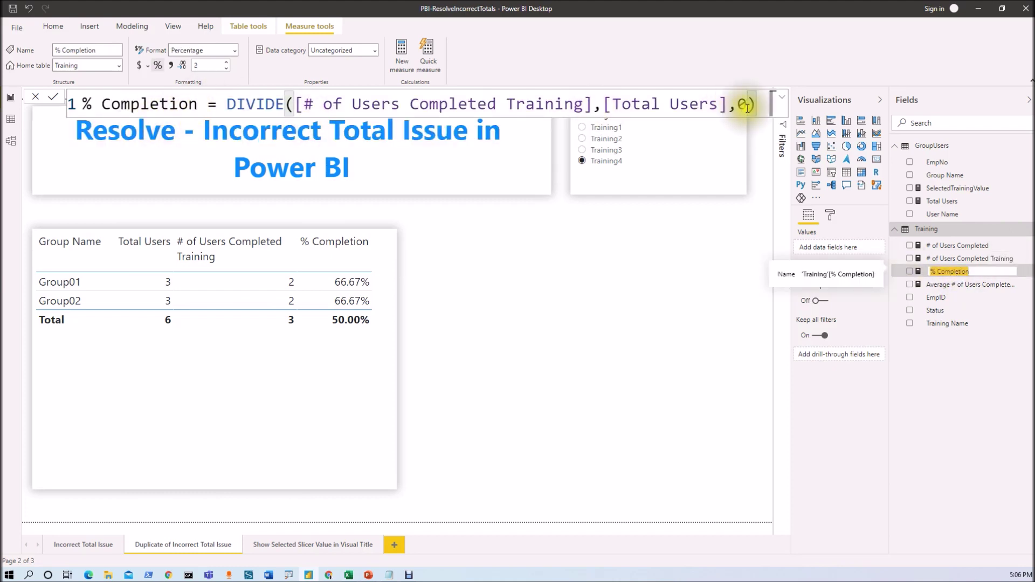
click(89, 104)
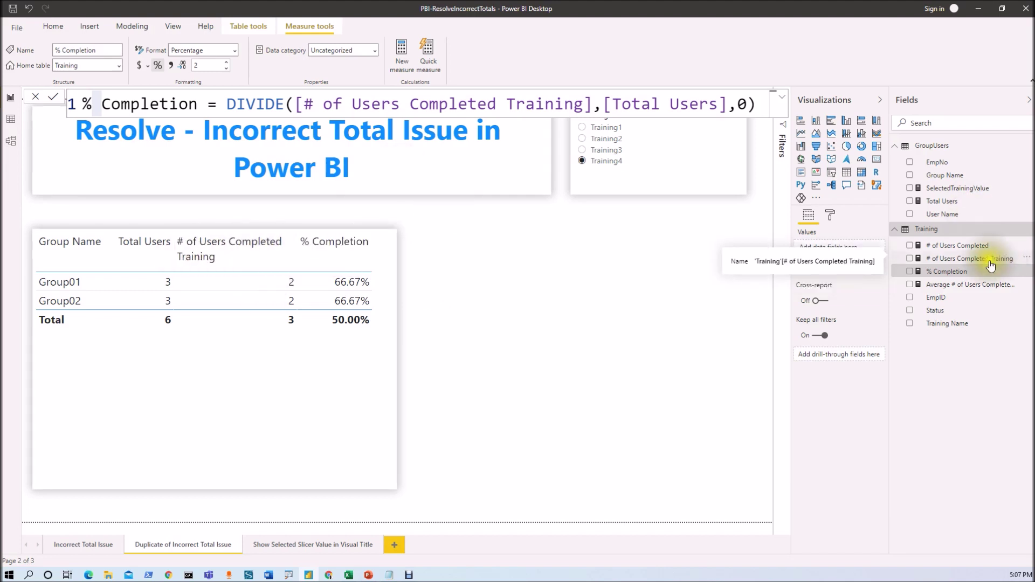
click(965, 263)
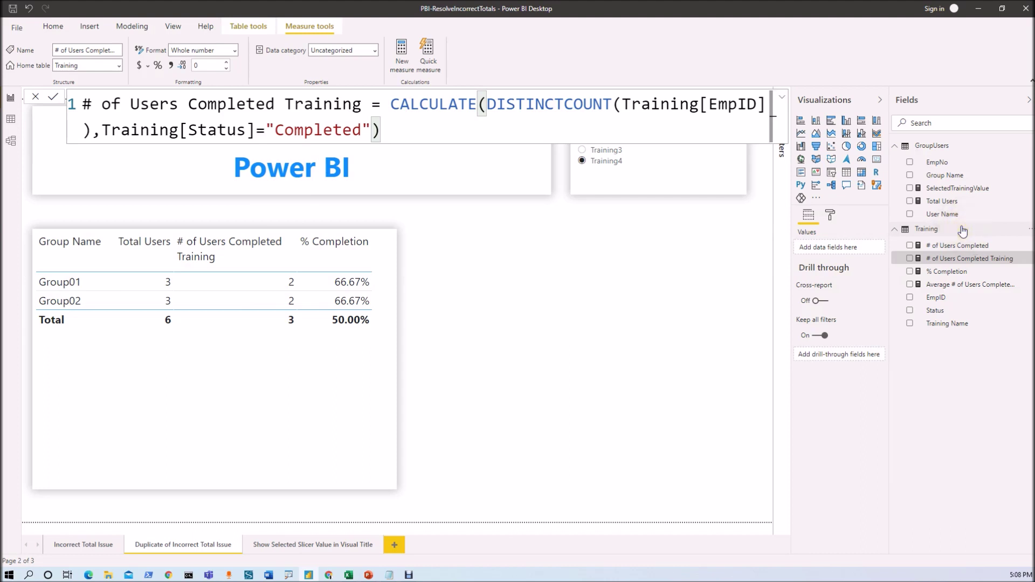
Add a new measure to the Training table named "# of users completed training" and begin its formula with the SUMX function.
right_click(891, 231)
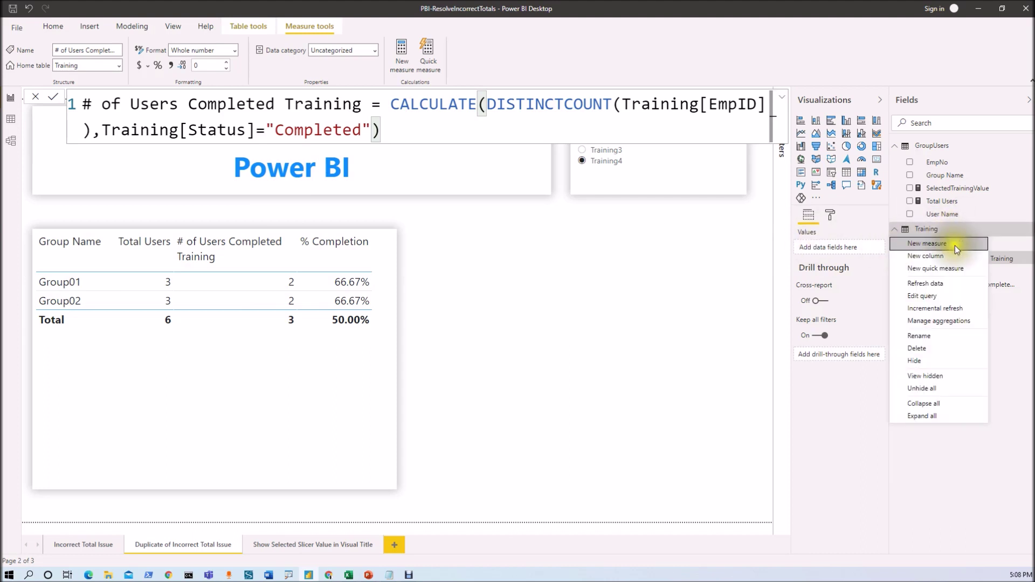
key(Escape)
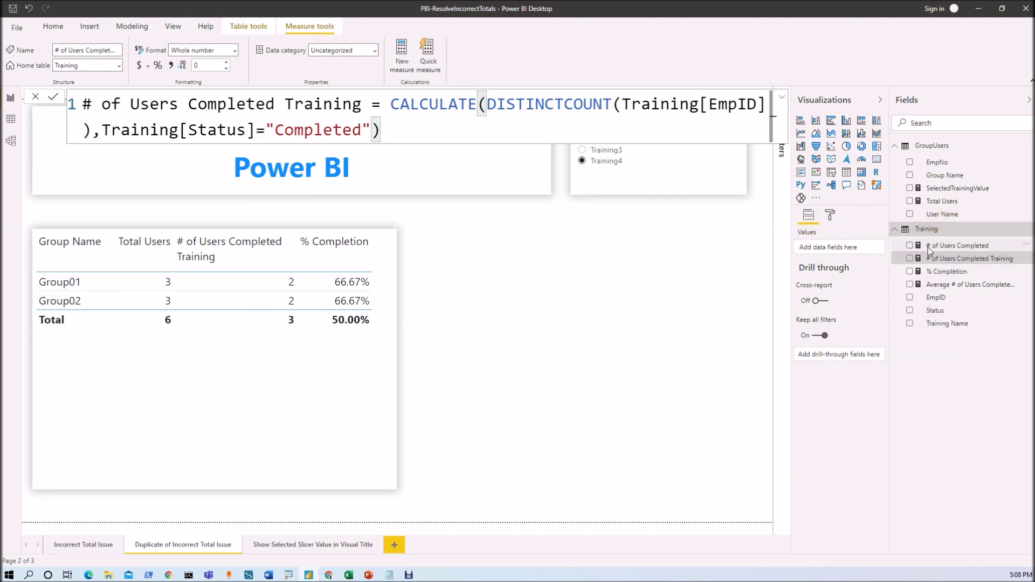
double_click(102, 104)
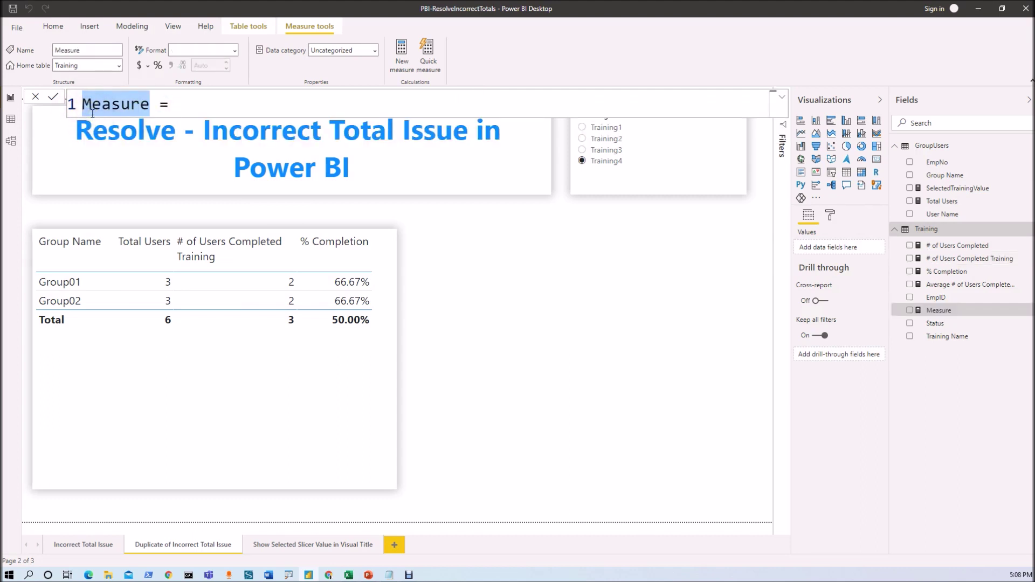
text(# of users completed training = SUMX()
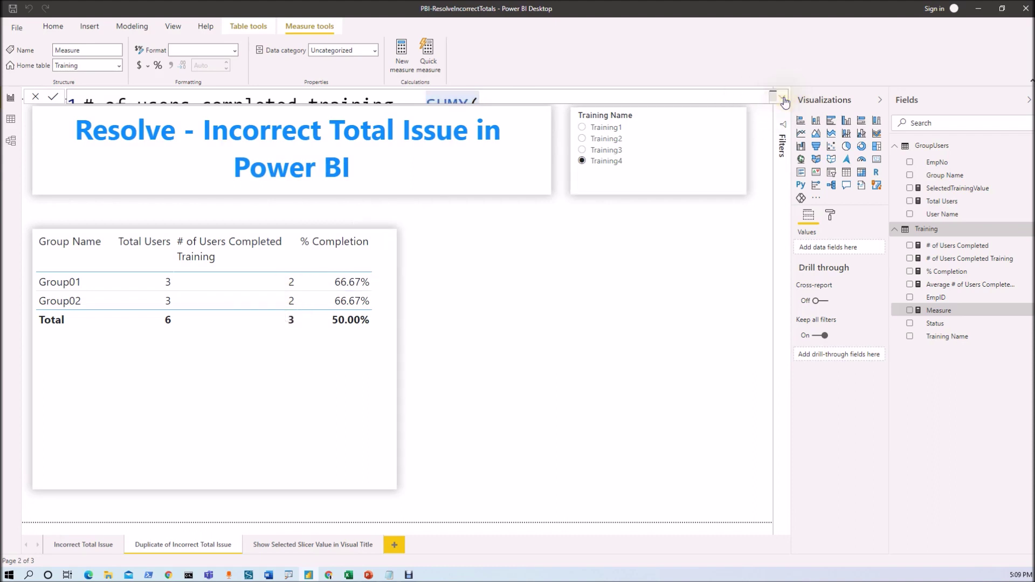
click(495, 103)
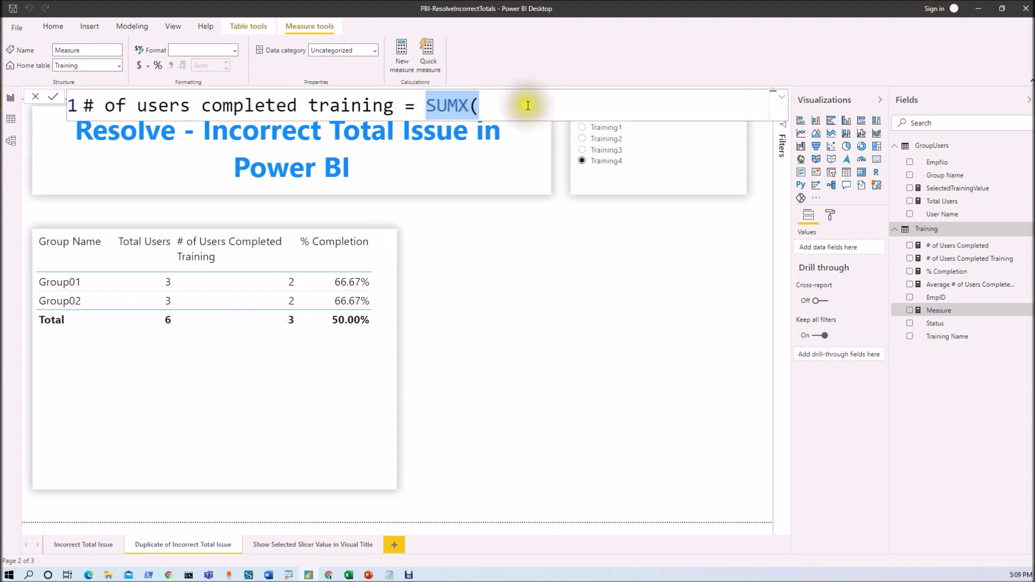
click(485, 106)
click(781, 97)
key(BackSpace)
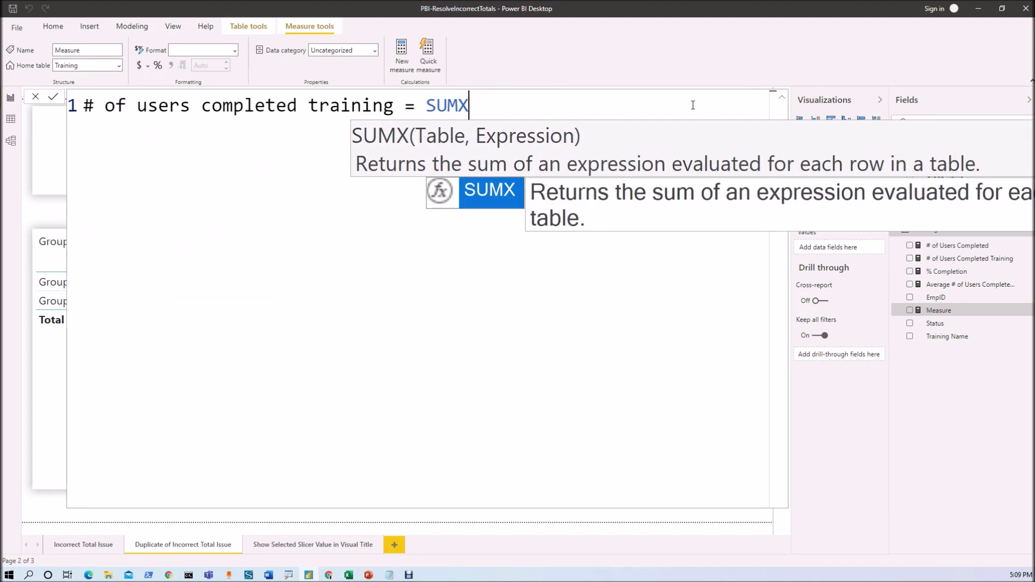
text((()
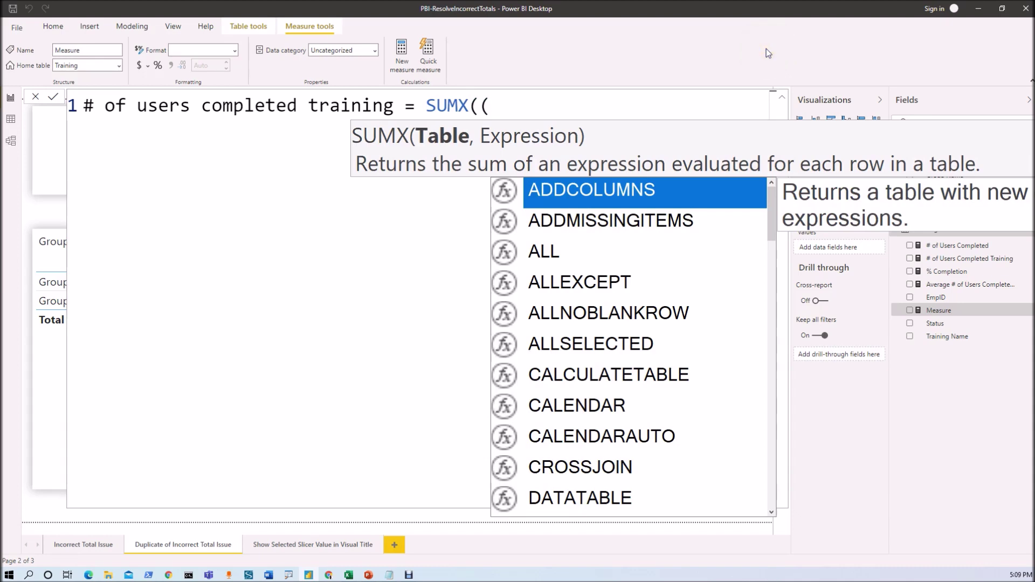
key(BackSpace)
Enter VALUES(GroupUsers[Group Name]) as the table argument of the SUMX function.
text(val)
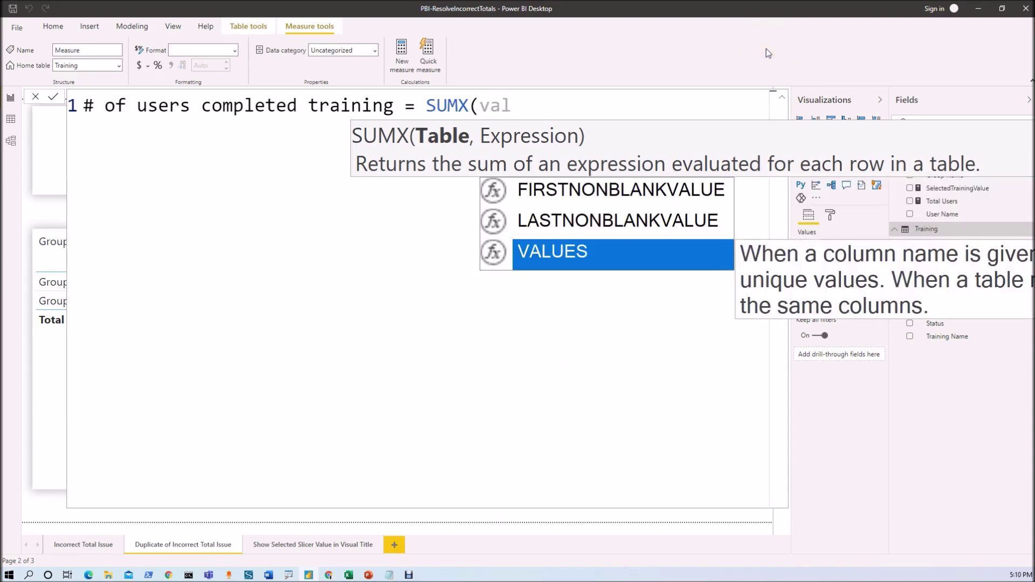
key(Tab)
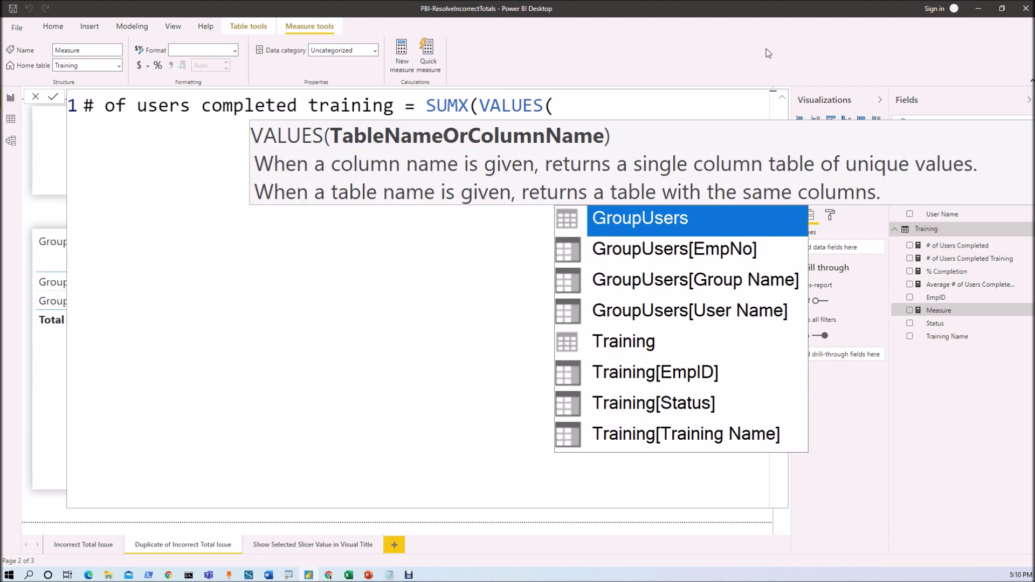
text(gr)
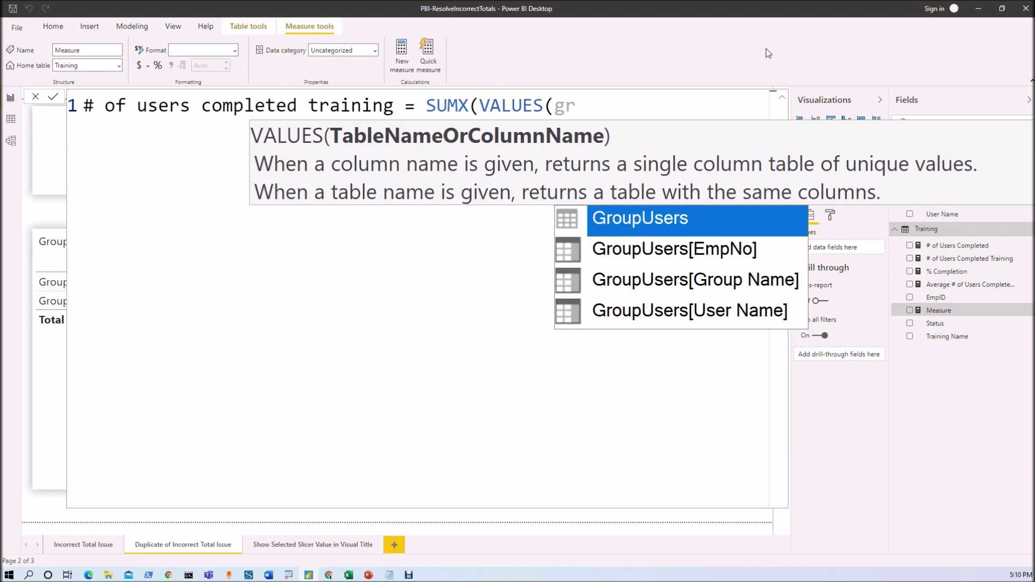
key(Down)
key(Down)
key(Tab)
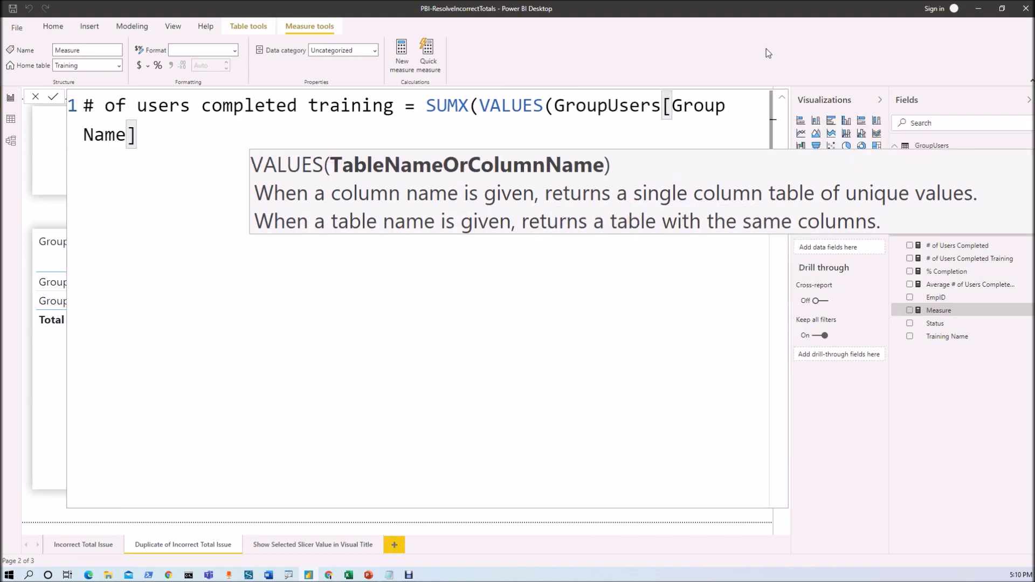
text())
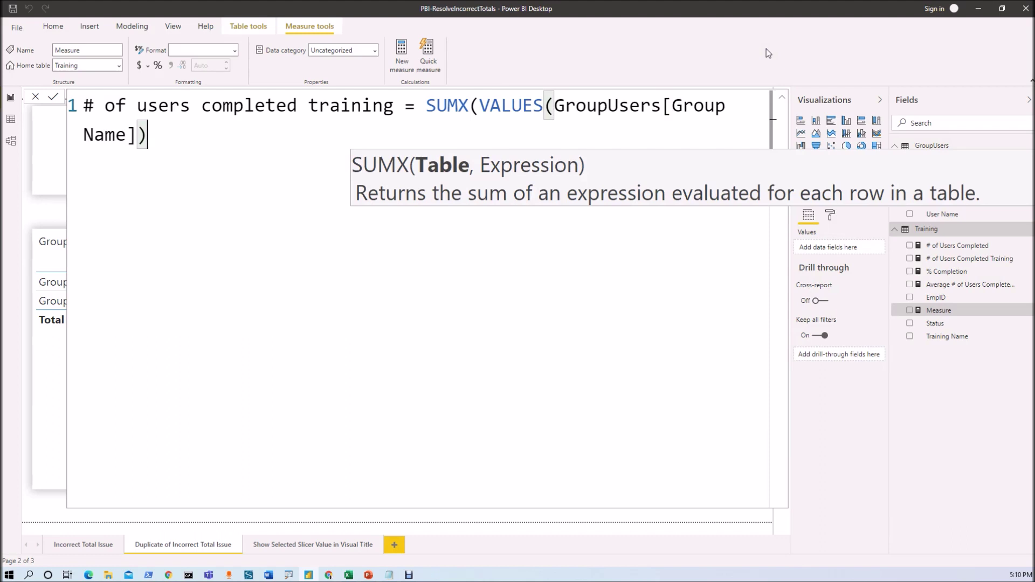
text(,)
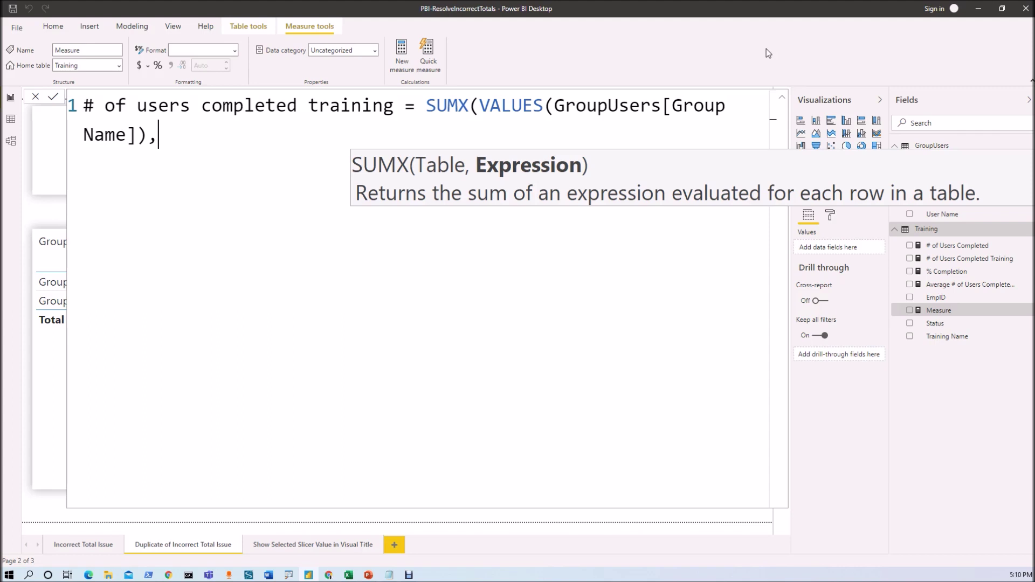
Use the [# of Users Completed Training] measure as the SUMX expression and close the formula.
text(#)
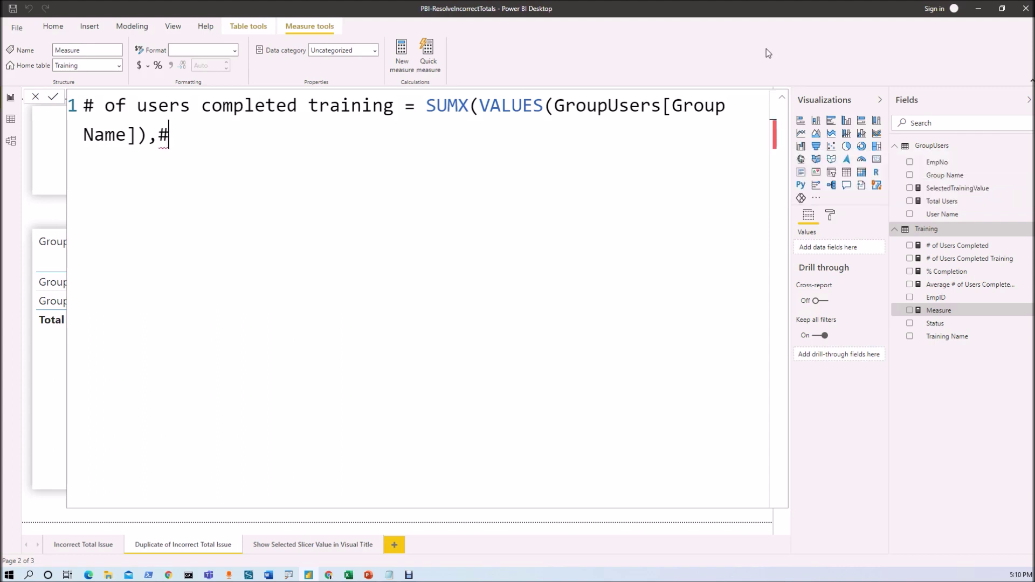
key(BackSpace)
text(user)
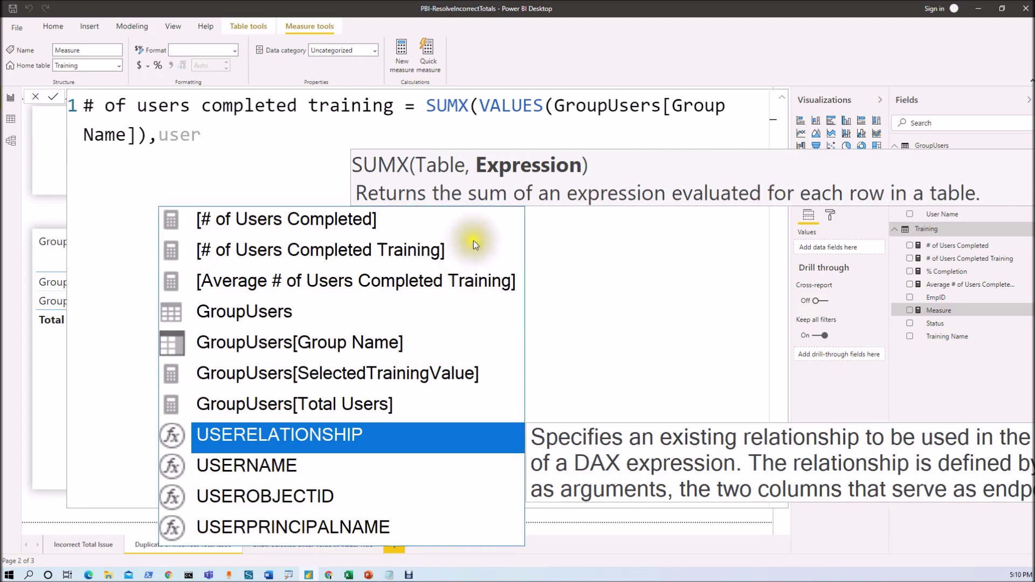
click(467, 253)
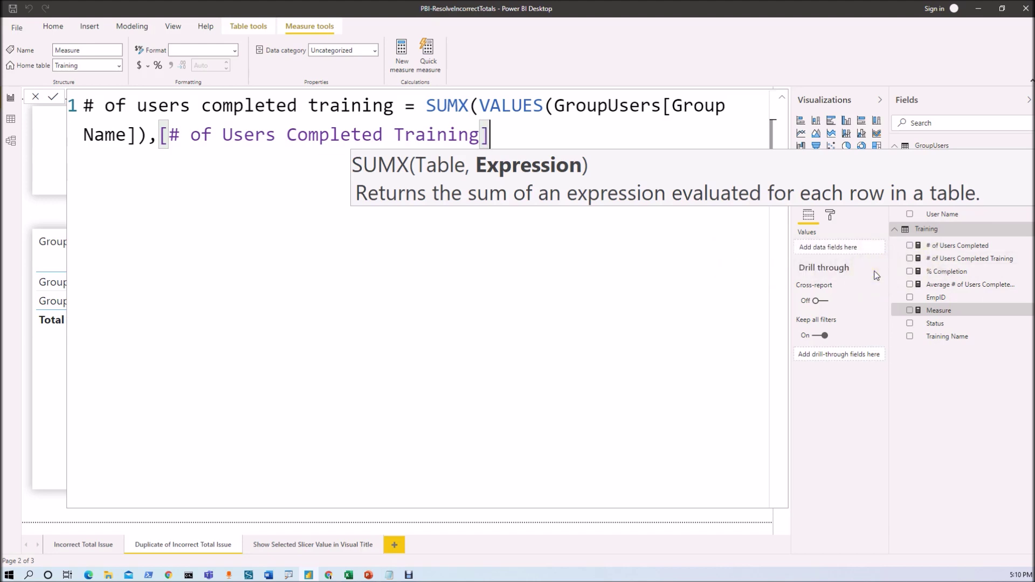
text())
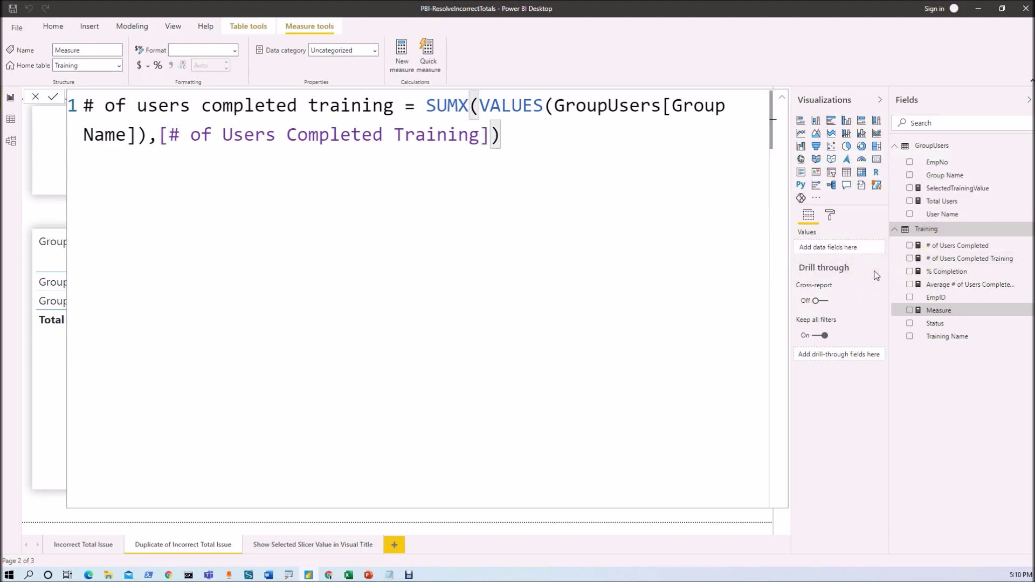
Change the new measure's name to "#1 of users completed training", commit the formula and collapse the formula editor.
click(350, 105)
click(96, 106)
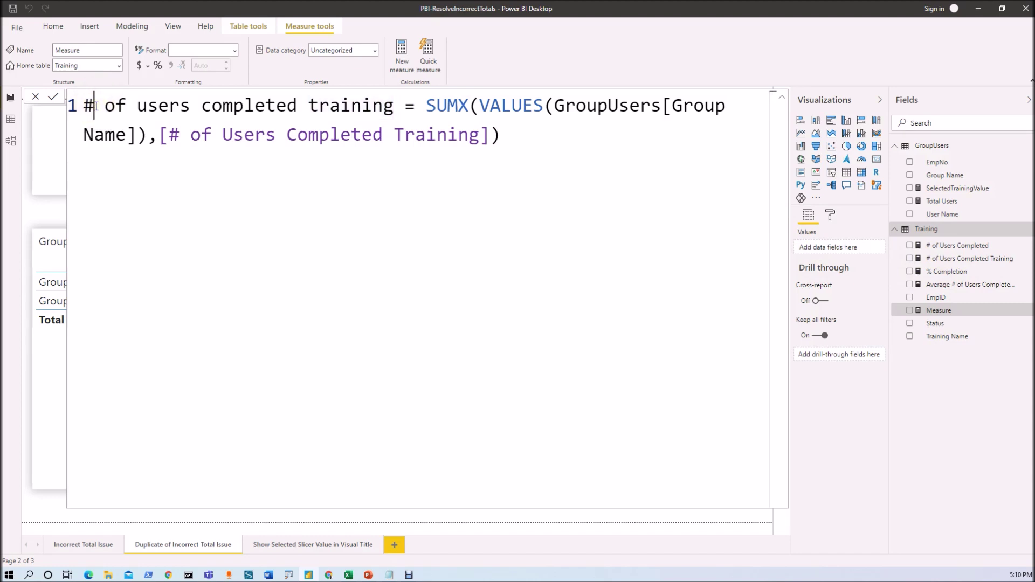
text(1)
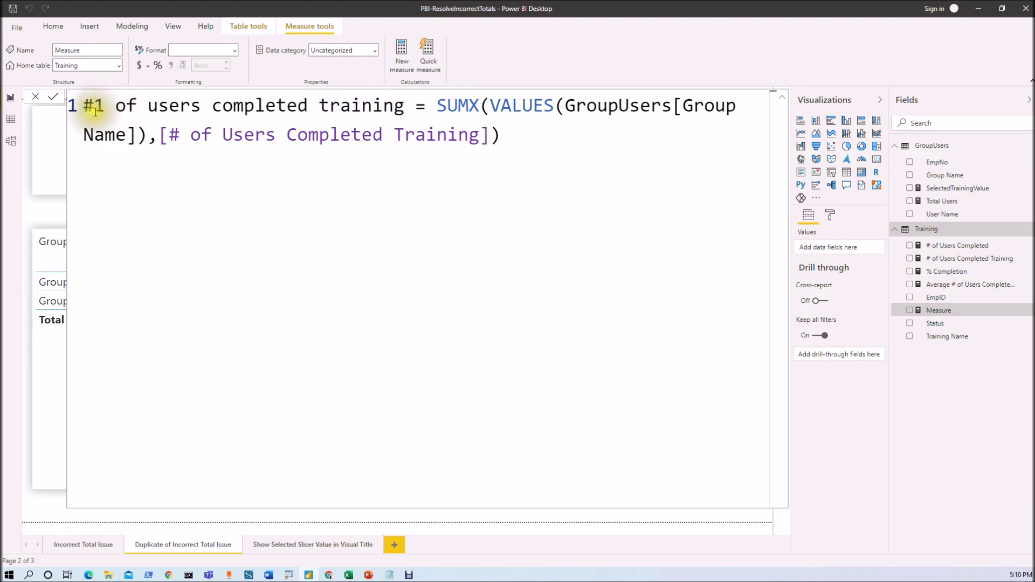
click(534, 142)
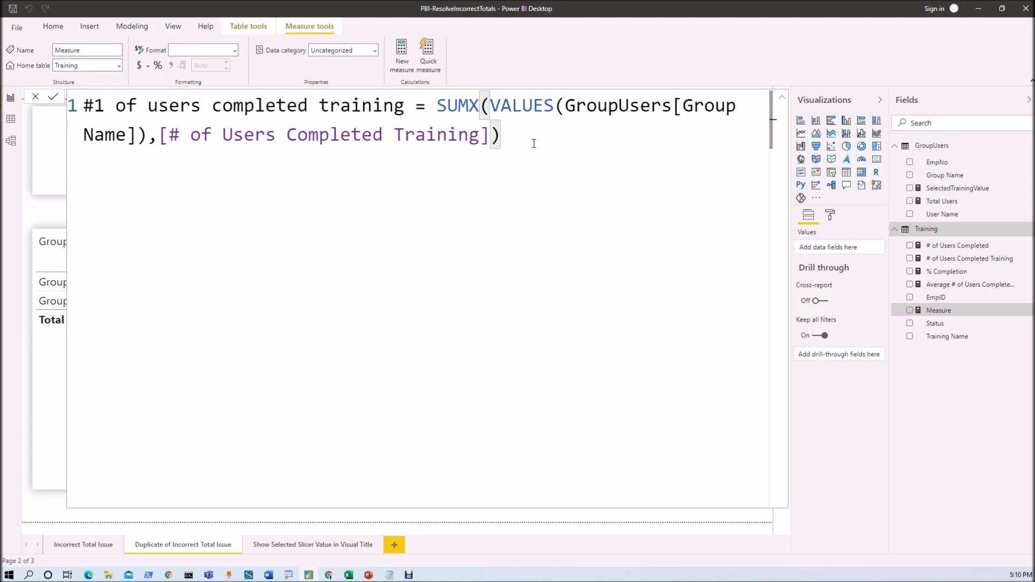
key(Return)
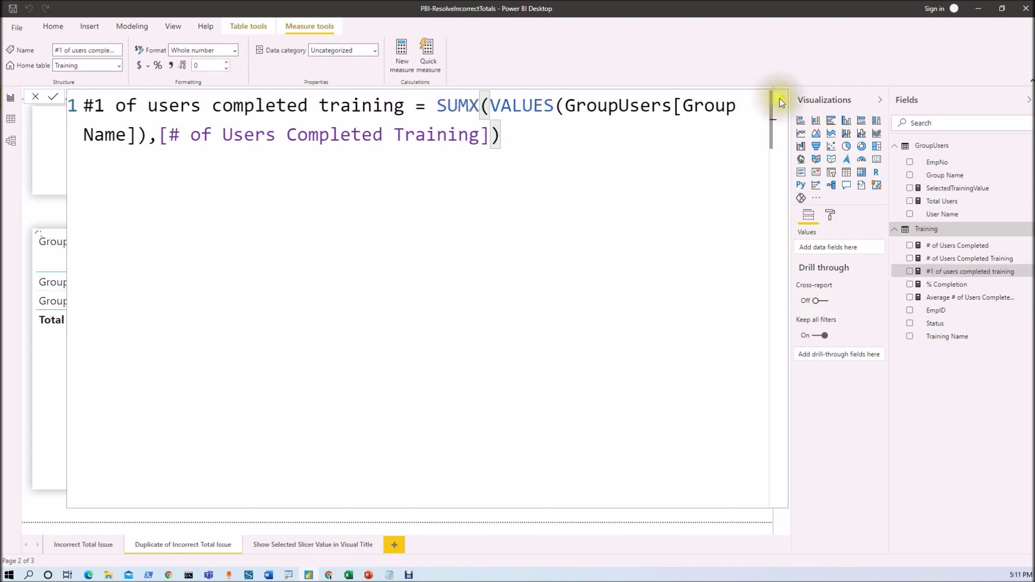
click(781, 100)
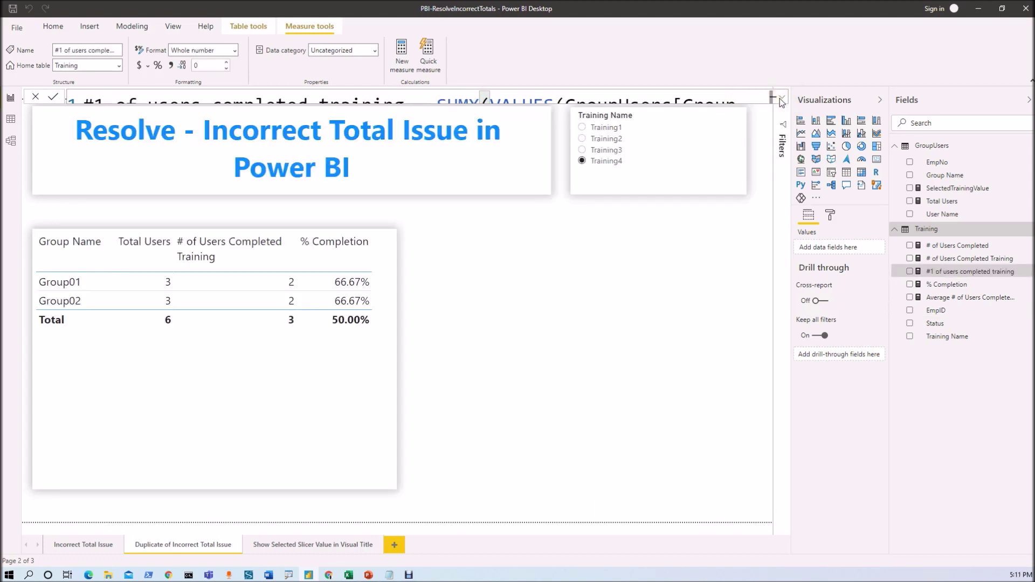
Duplicate the group completion table and place the copy beside the original, aligned with its upper and lower edges.
click(367, 390)
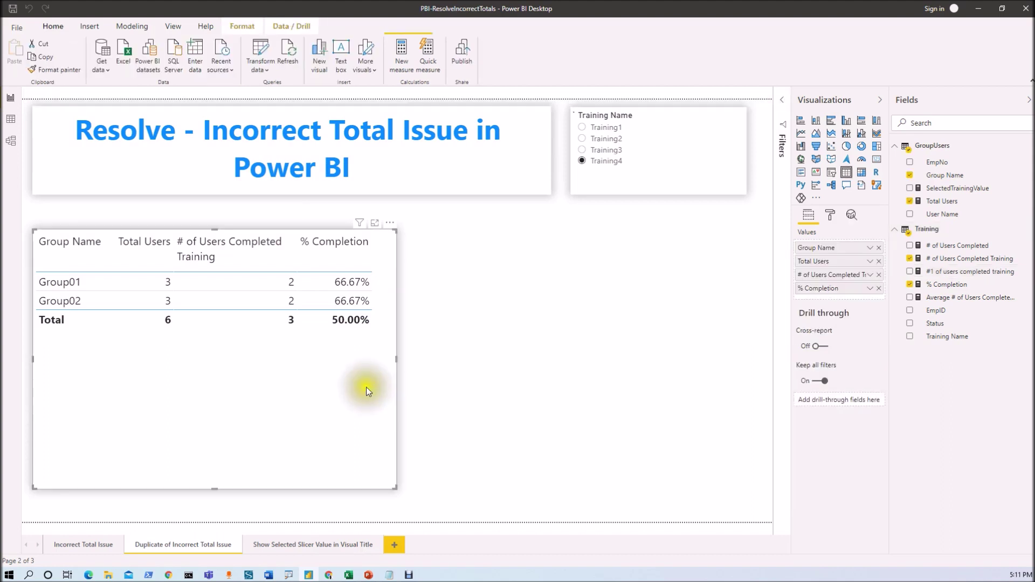
key(ctrl+c)
key(ctrl+v)
click(383, 348)
drag(383, 348, 735, 348)
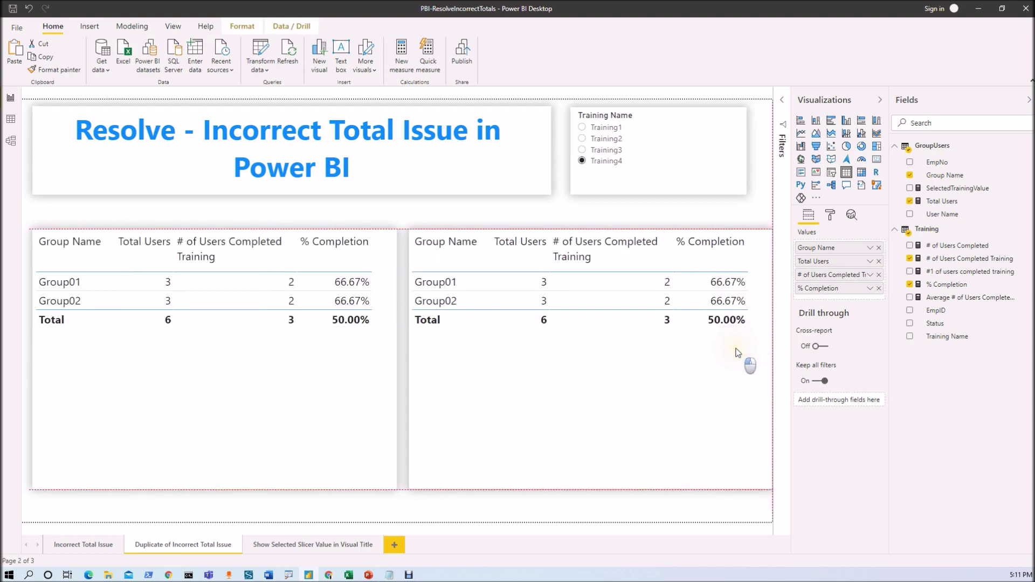
In the copied table, replace # of Users Completed Training and % Completion with #1 of users completed training, and sort by that column.
click(878, 288)
click(878, 274)
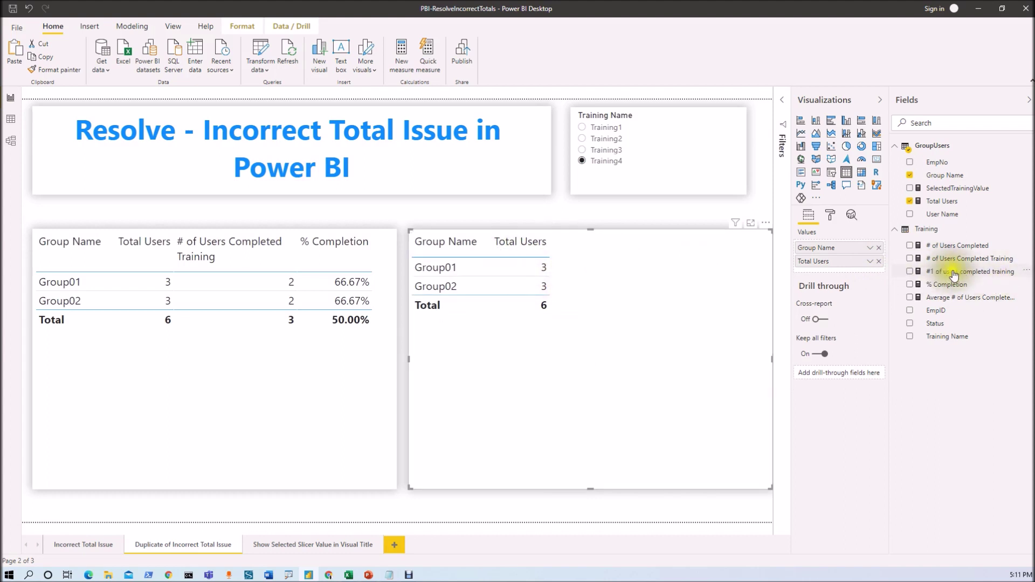
click(911, 272)
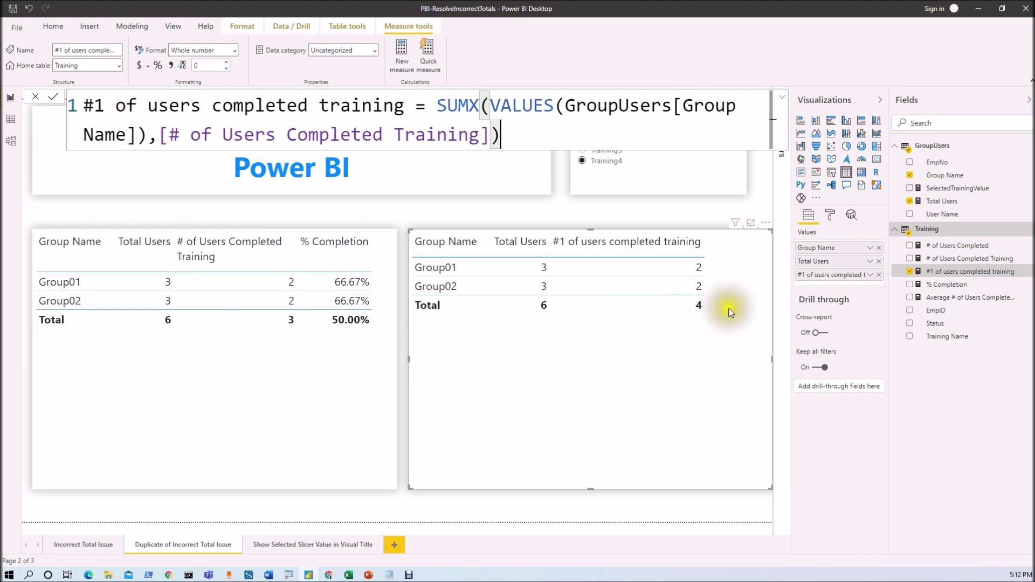
click(658, 246)
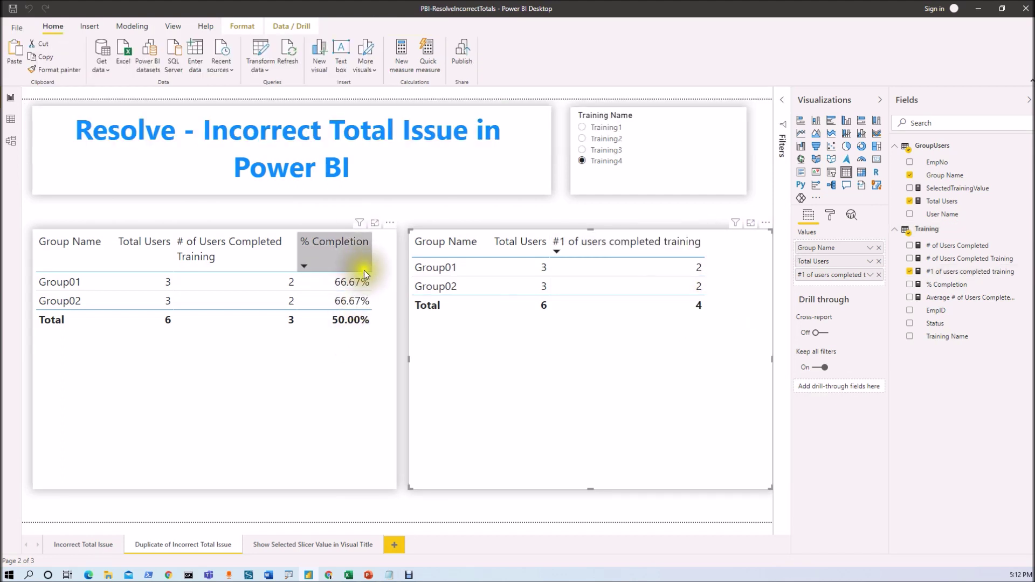
After checking the existing % Completion formula, add a new Training measure named "% Completion" and begin its formula with AVERAGEX.
double_click(949, 286)
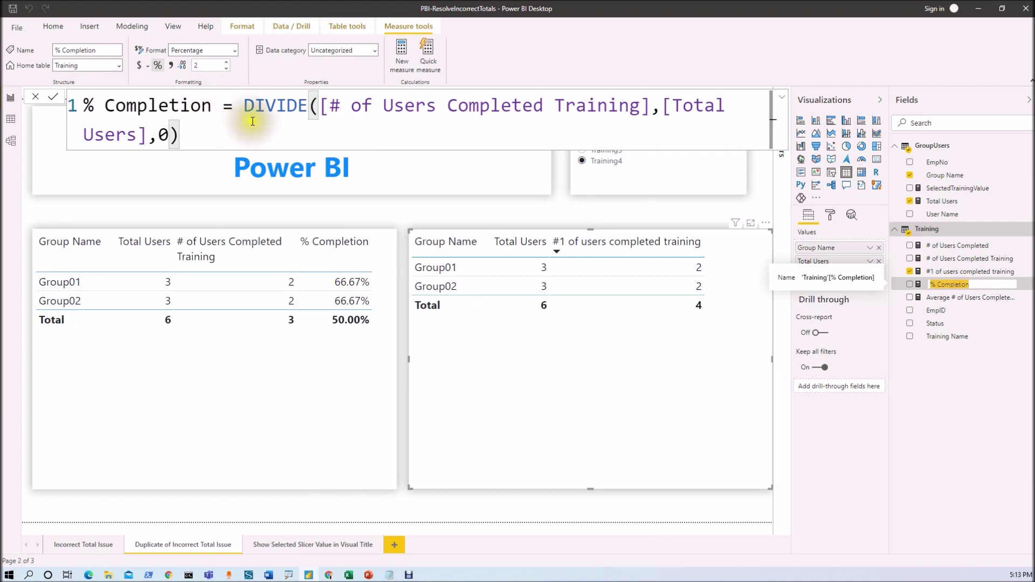
key(Return)
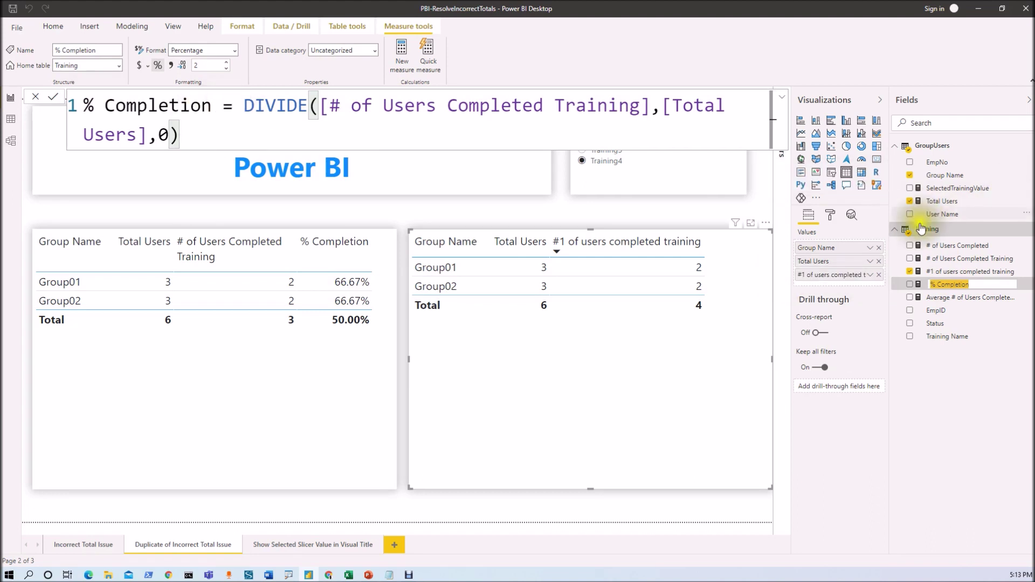
right_click(922, 232)
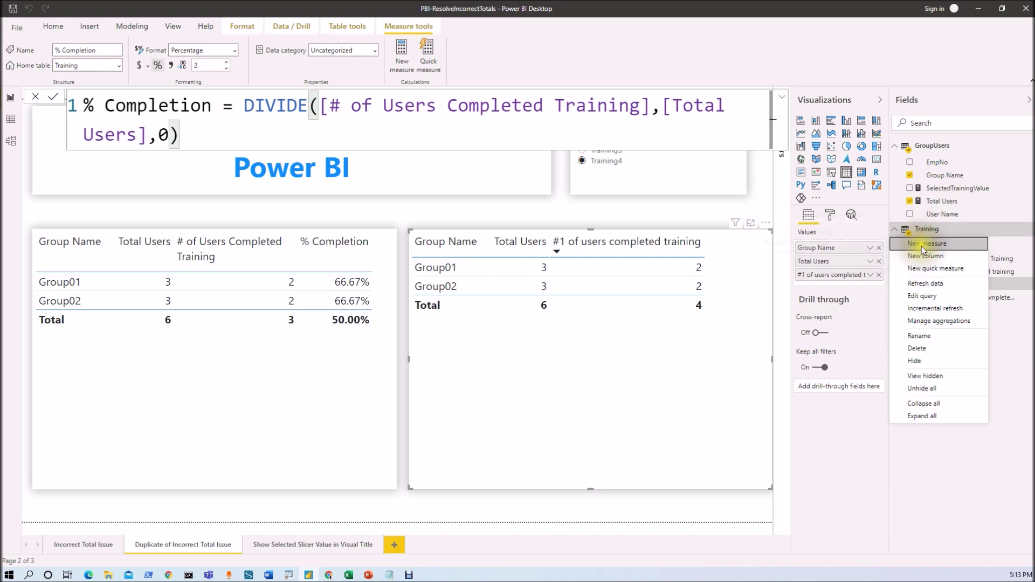
key(Escape)
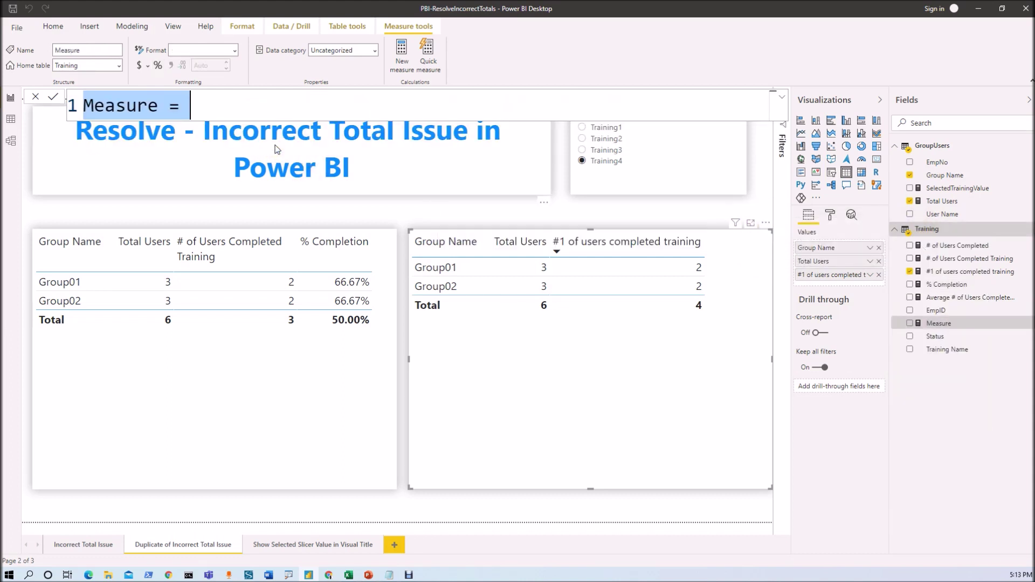
text(%)
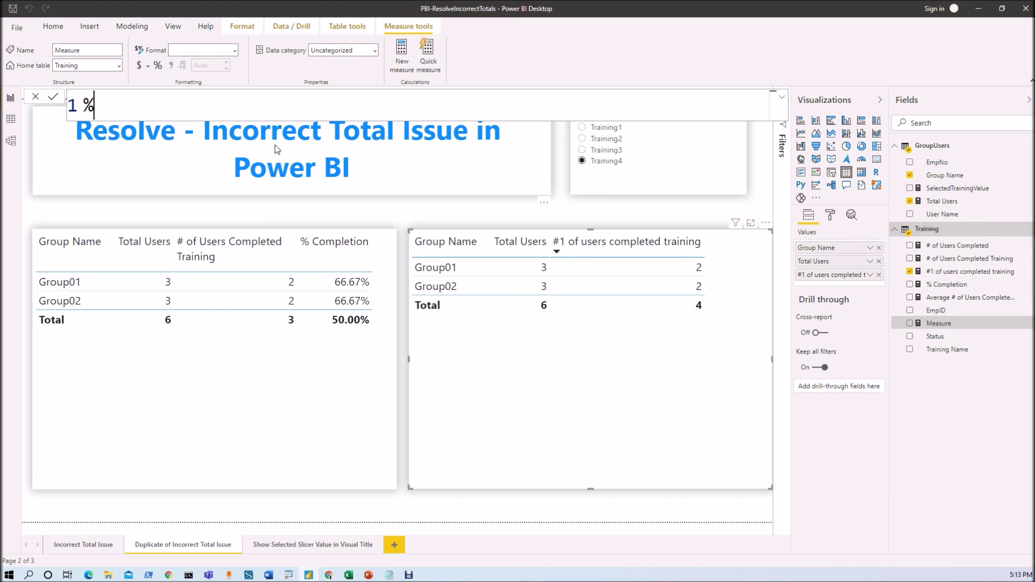
text( Completion = Ave)
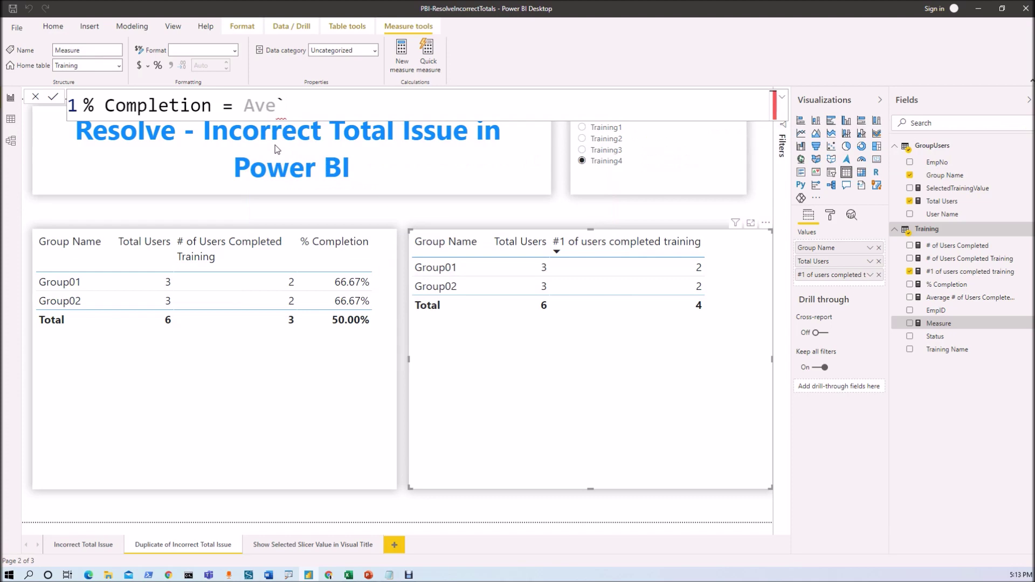
key(BackSpace)
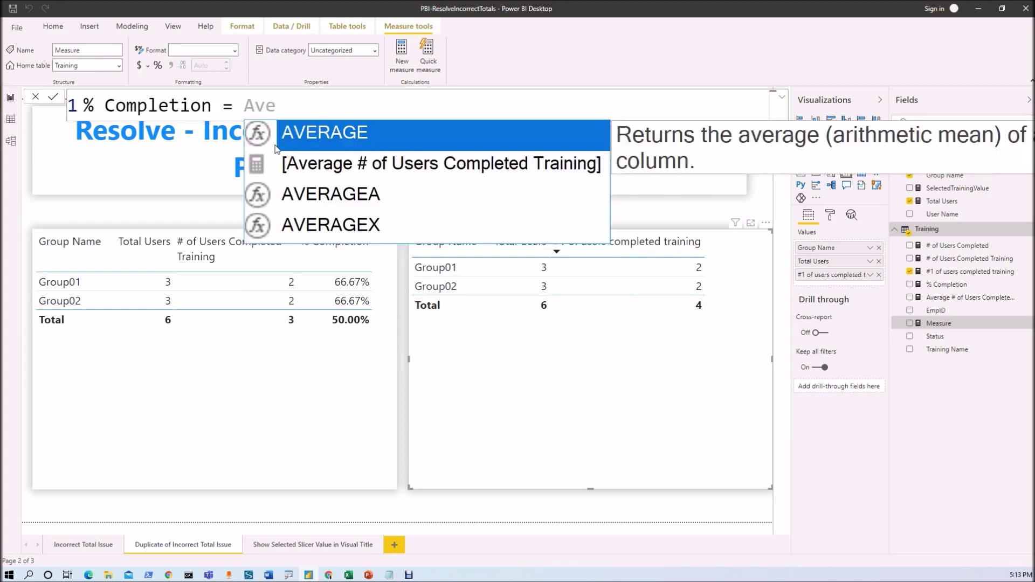
key(Down)
key(Down)
key(Down)
key(Tab)
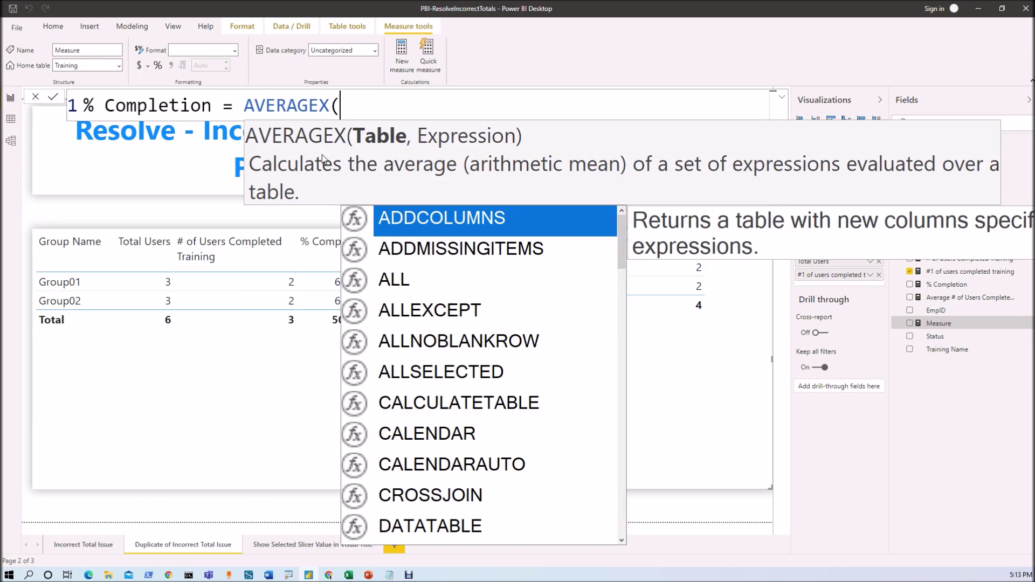
Enter VALUES(GroupUsers[Group Name]) as the table argument of the AVERAGEX function.
text(val)
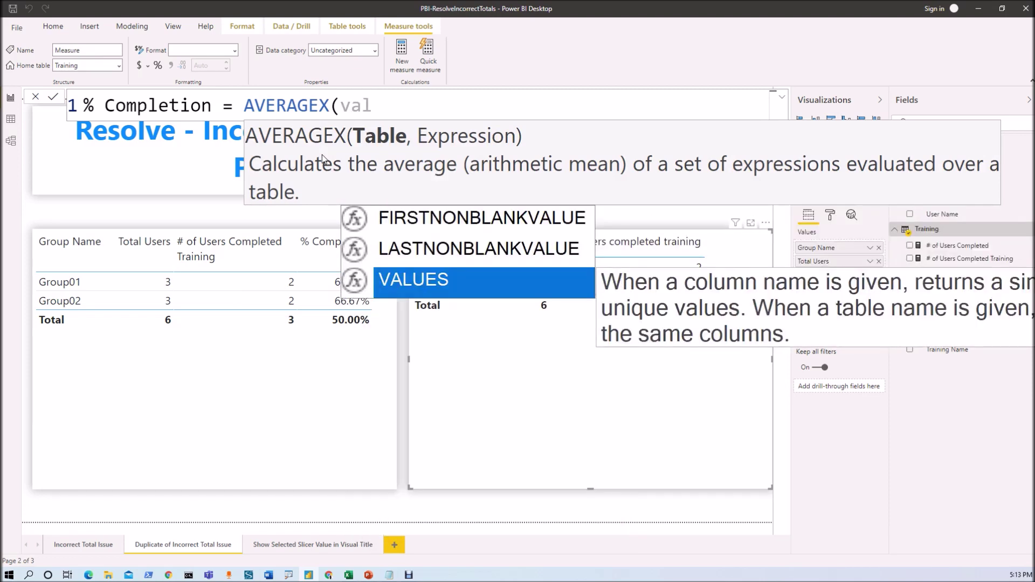
key(Tab)
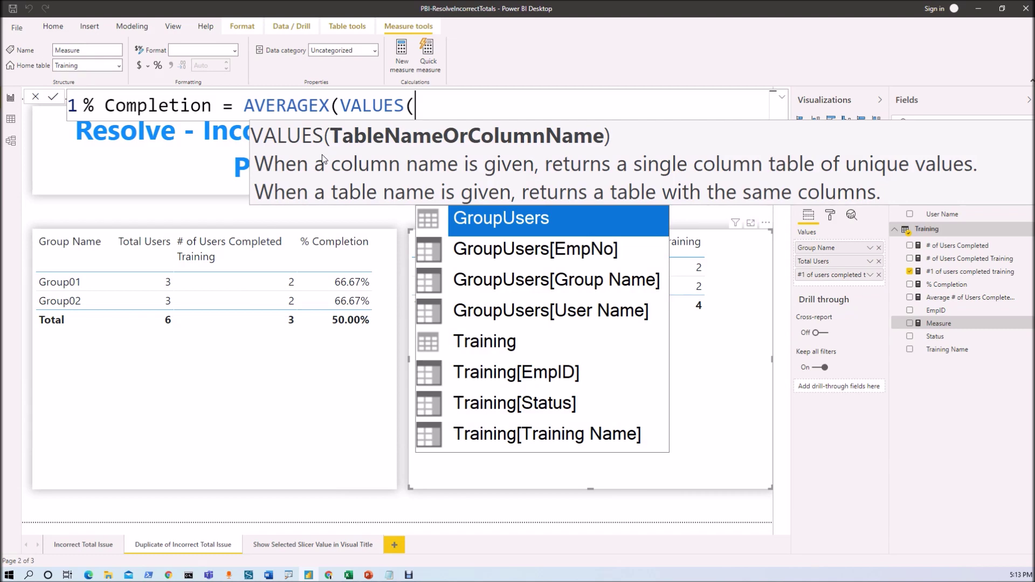
key(Down)
key(Down)
key(Tab)
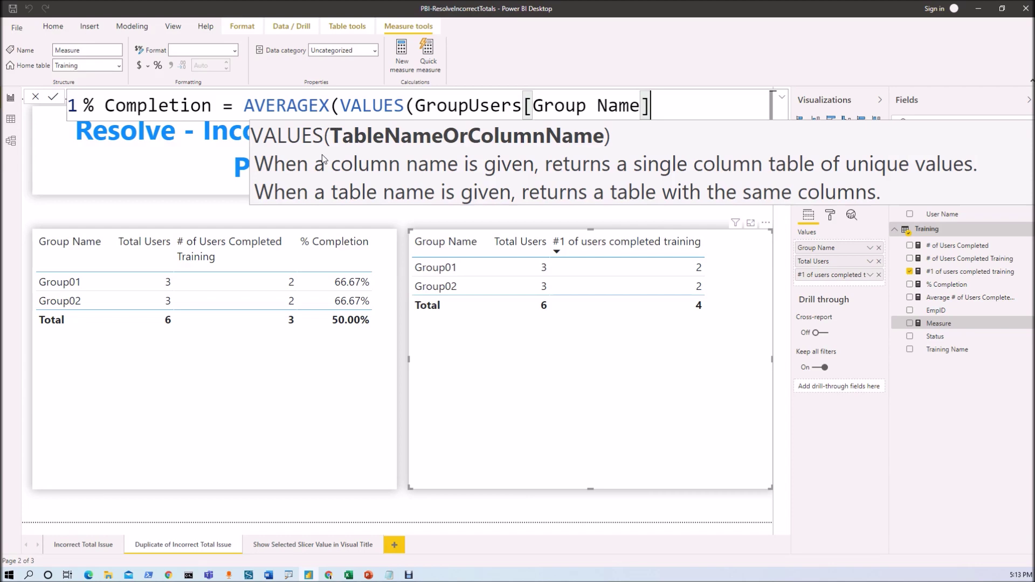
text())
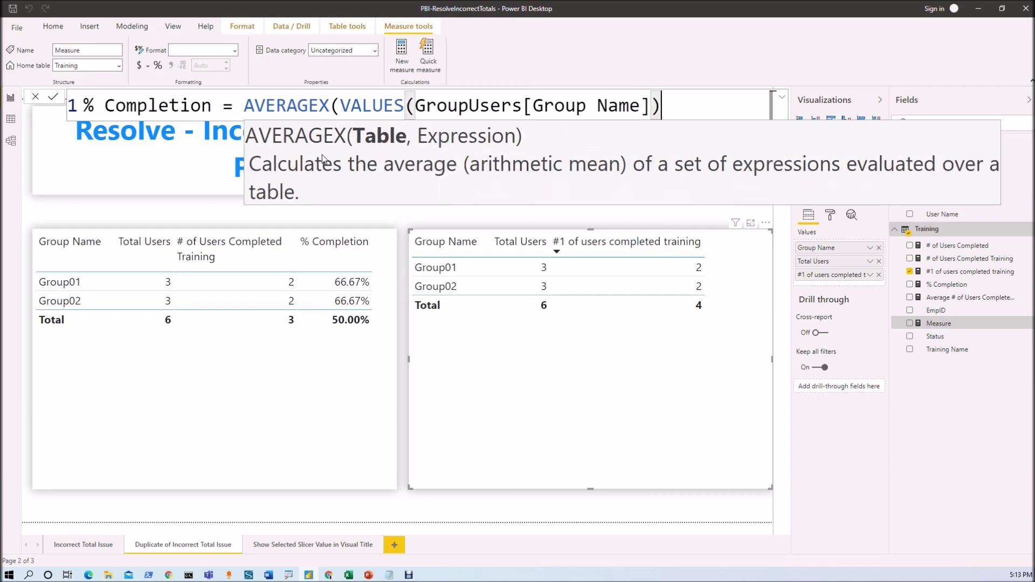
text(,)
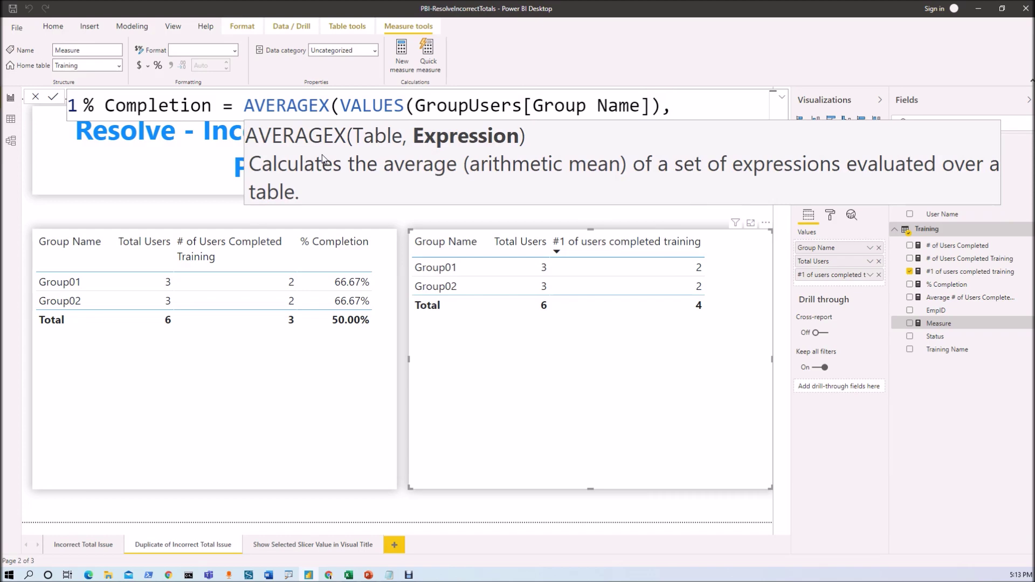
Use the existing [% Completion] measure as the AVERAGEX expression and close the formula.
text(co)
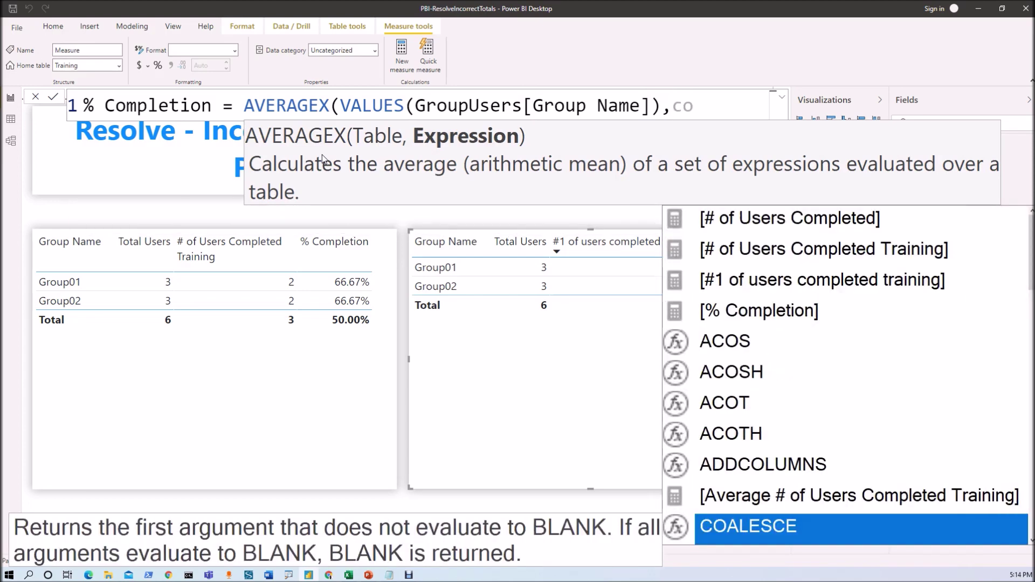
key(Up)
key(Up)
key(Up)
key(Up)
key(Up)
key(Up)
key(Up)
key(Tab)
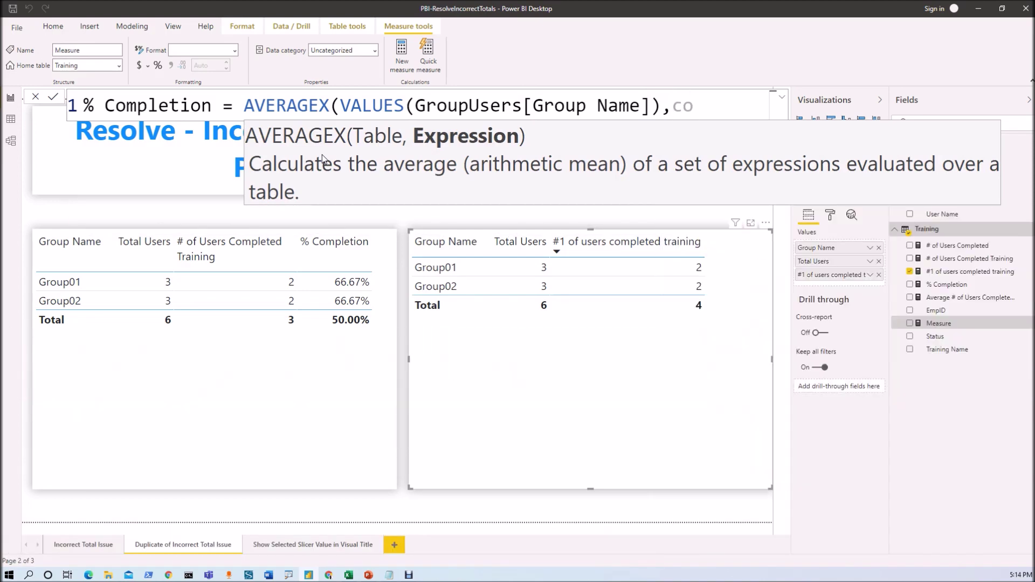
text())
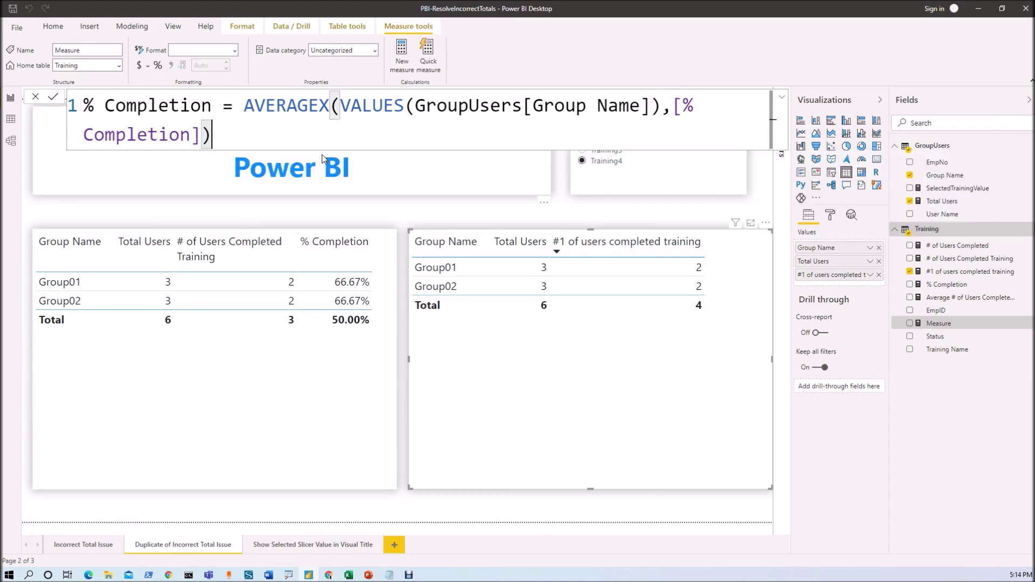
Change the new AVERAGEX measure's name to "%1 Completion" and commit its formula.
key(Return)
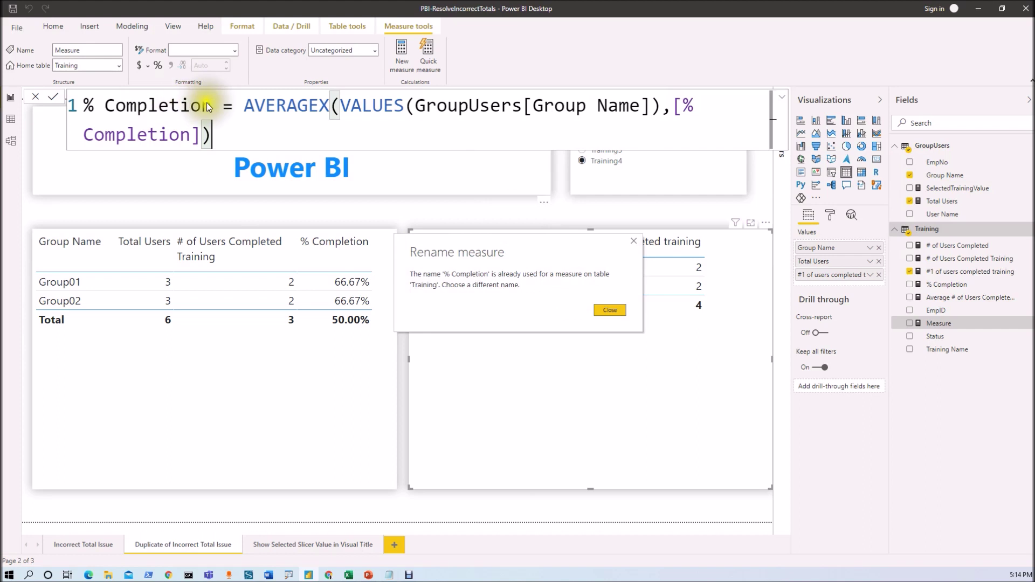
click(610, 310)
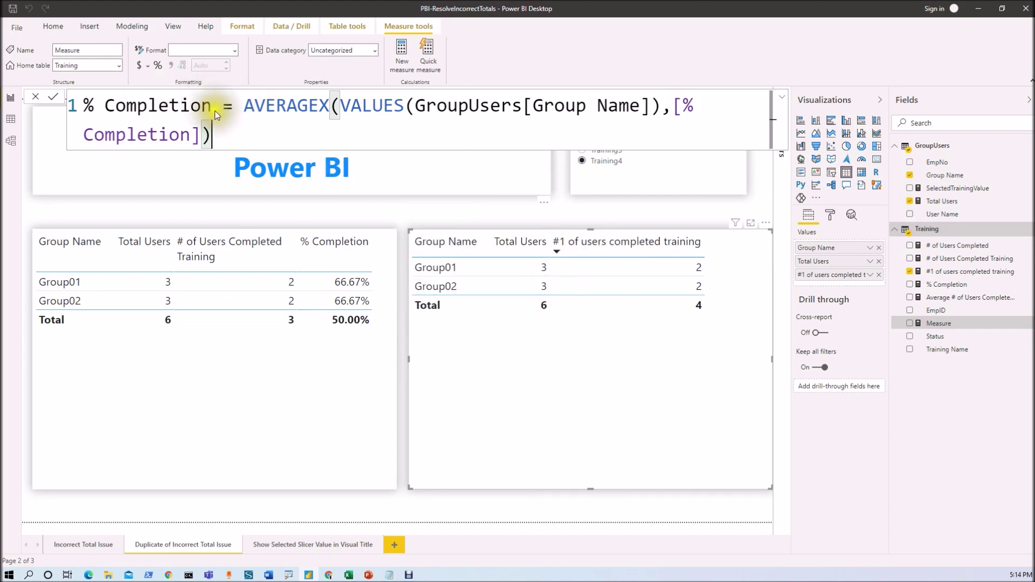
click(91, 106)
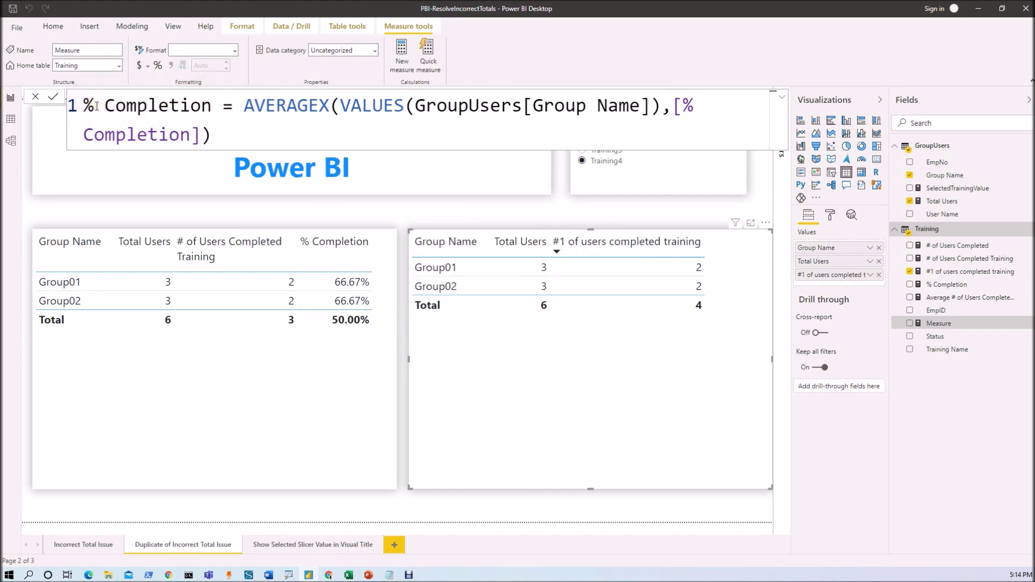
text(1)
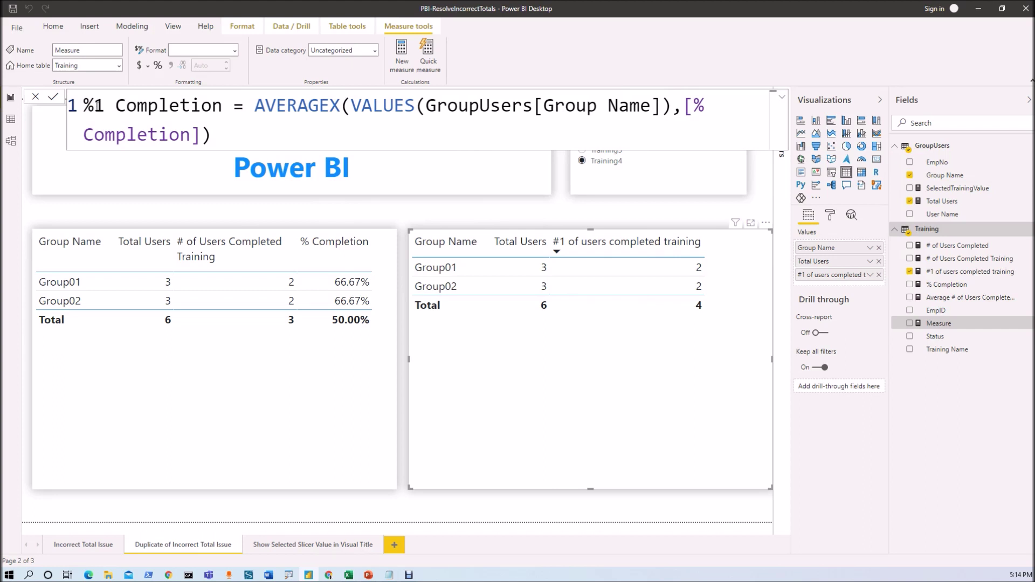
click(685, 356)
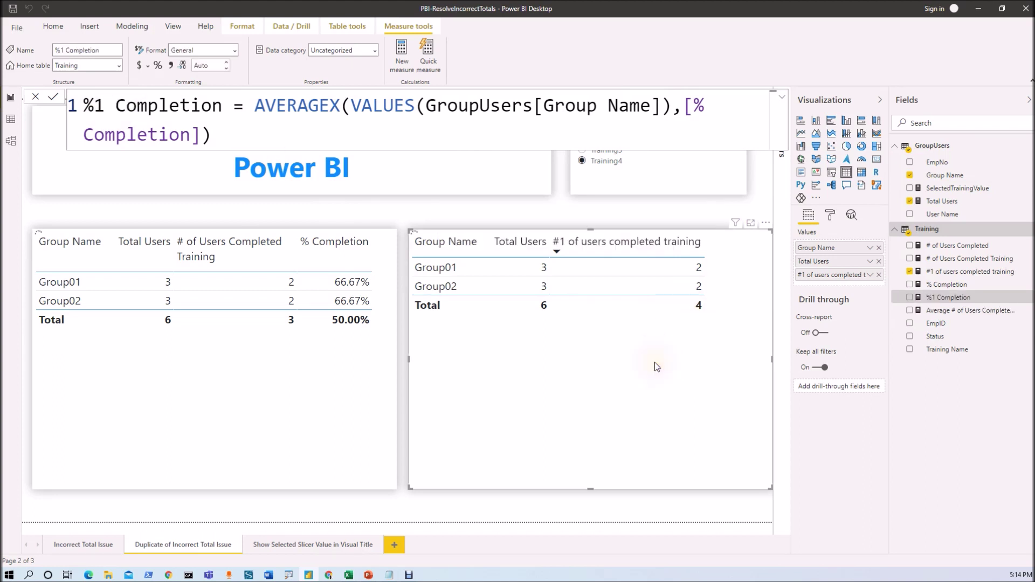
Add %1 Completion to the copied table in percentage format, narrowing the #1 of users completed training column to make it fit.
click(910, 298)
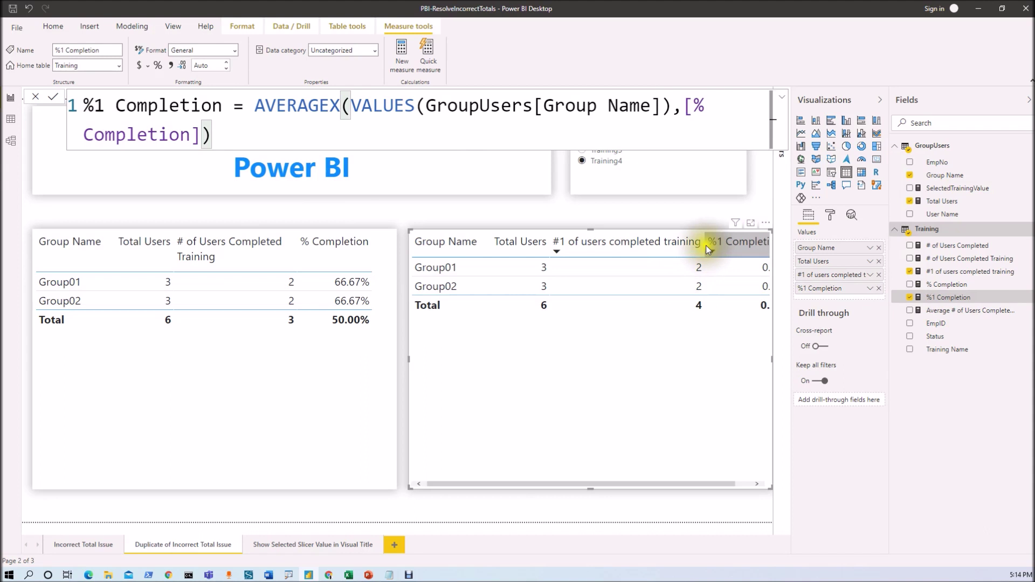
drag(702, 245, 635, 250)
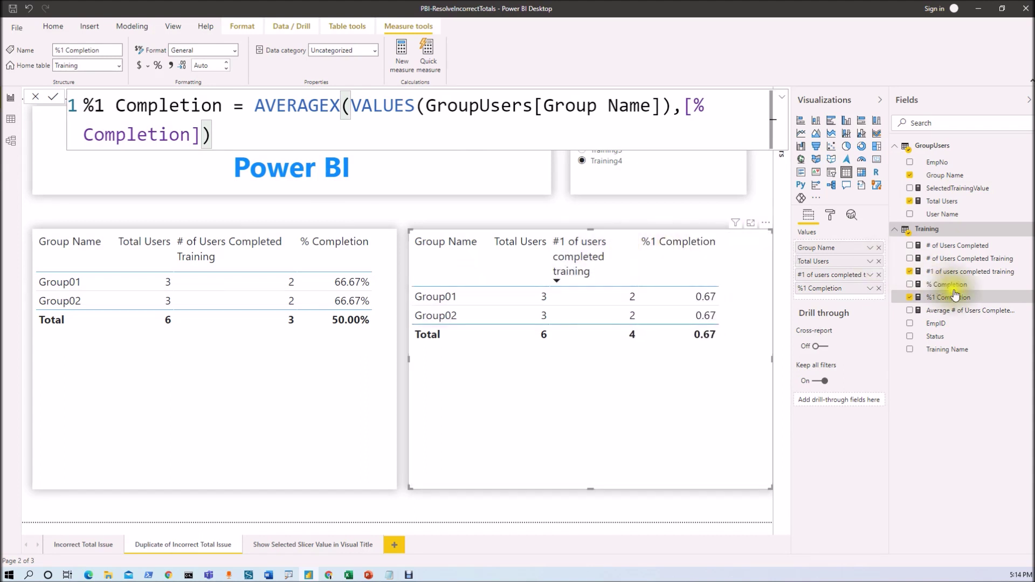
click(163, 69)
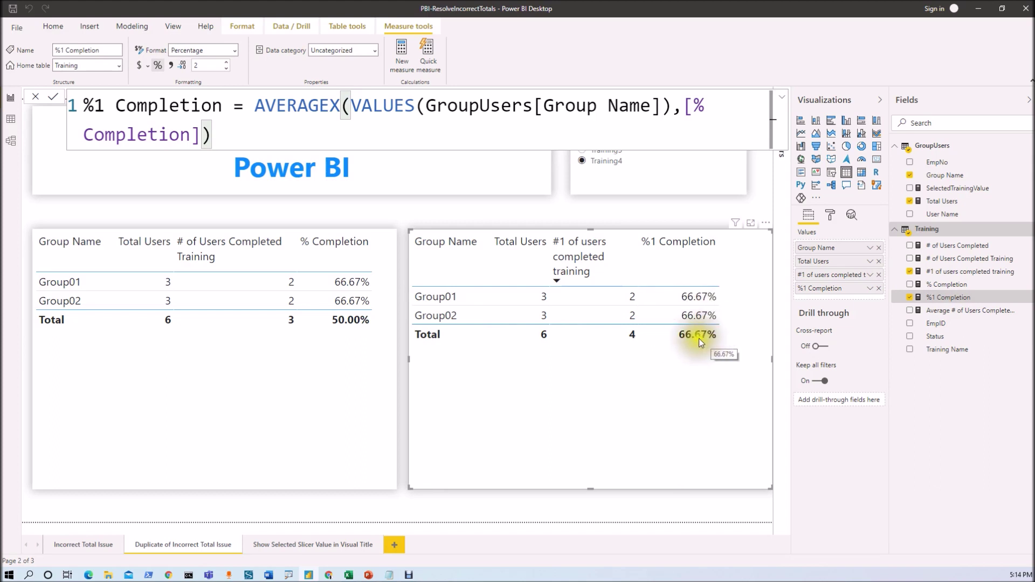
click(782, 99)
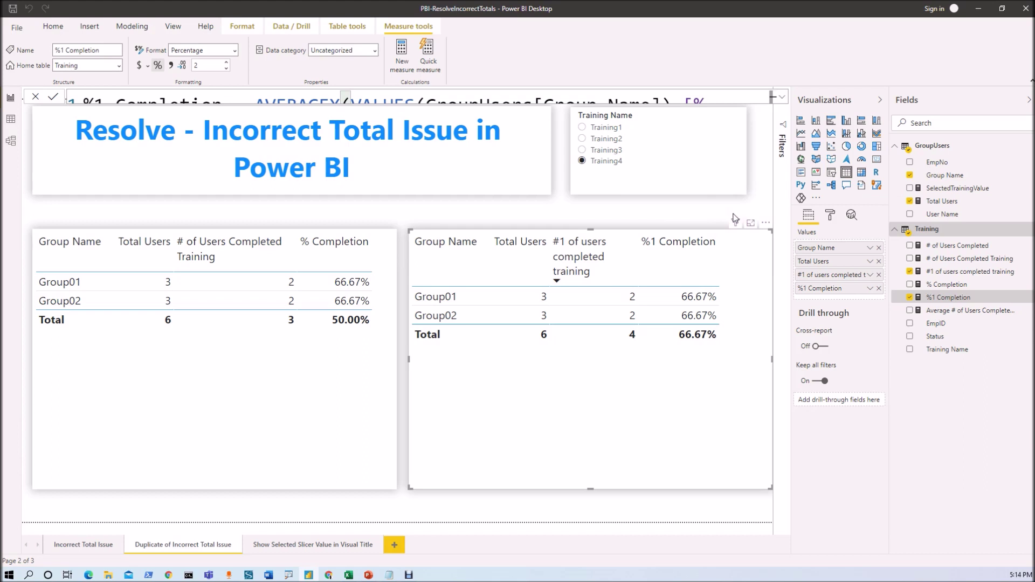
Filter the report to Training3 and Training1 in turn to compare the totals of the two tables.
click(582, 151)
click(582, 150)
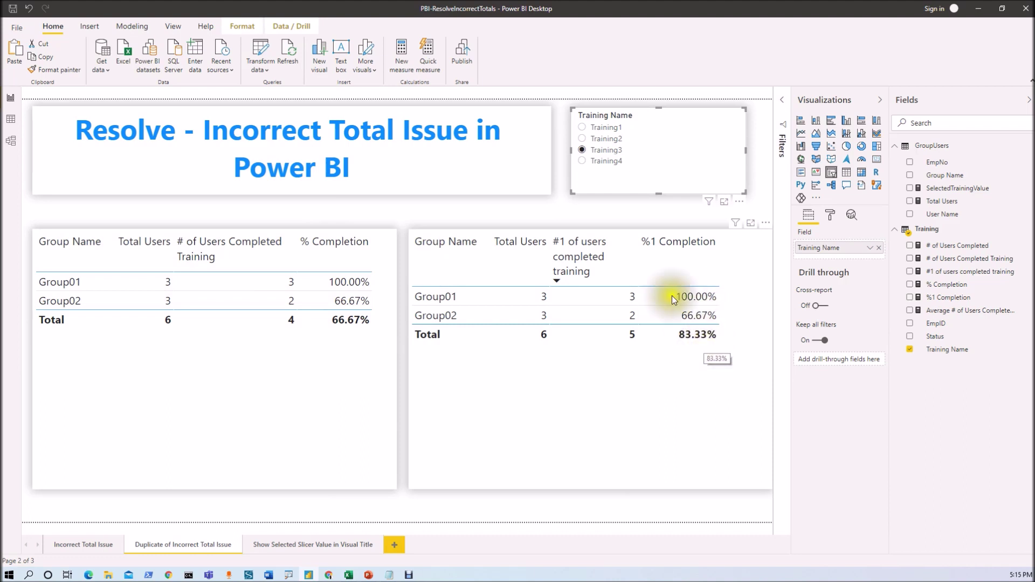
click(582, 127)
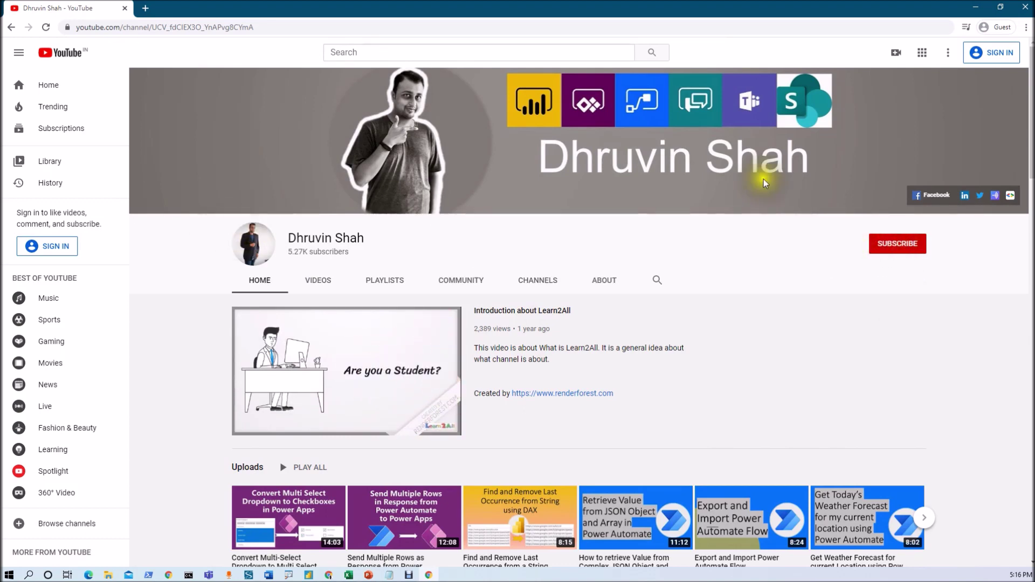
From the YouTube channel banner in the browser, view the daily updates form and The Power Platform Show podcast with its Spotify page.
click(1011, 196)
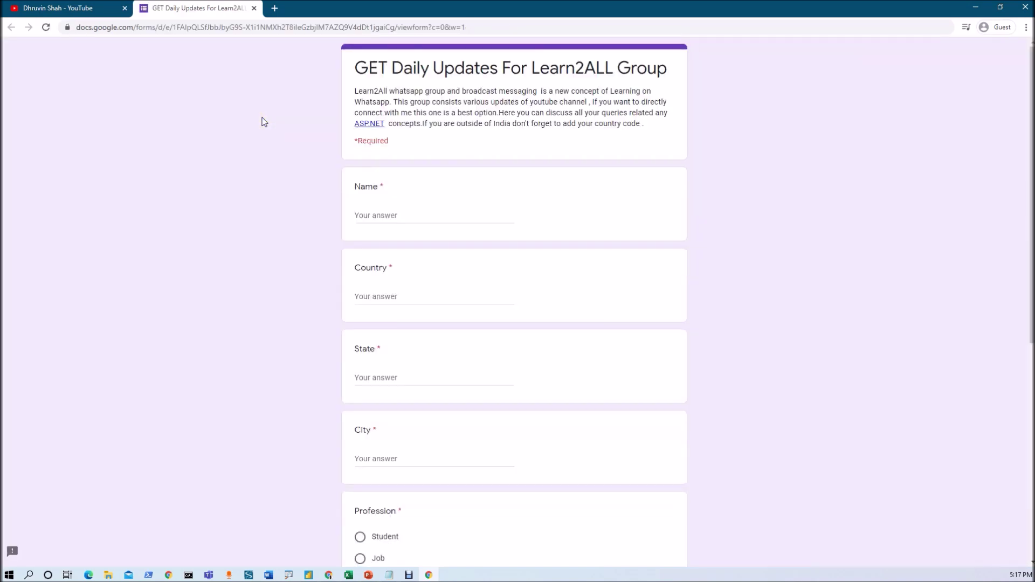
click(89, 8)
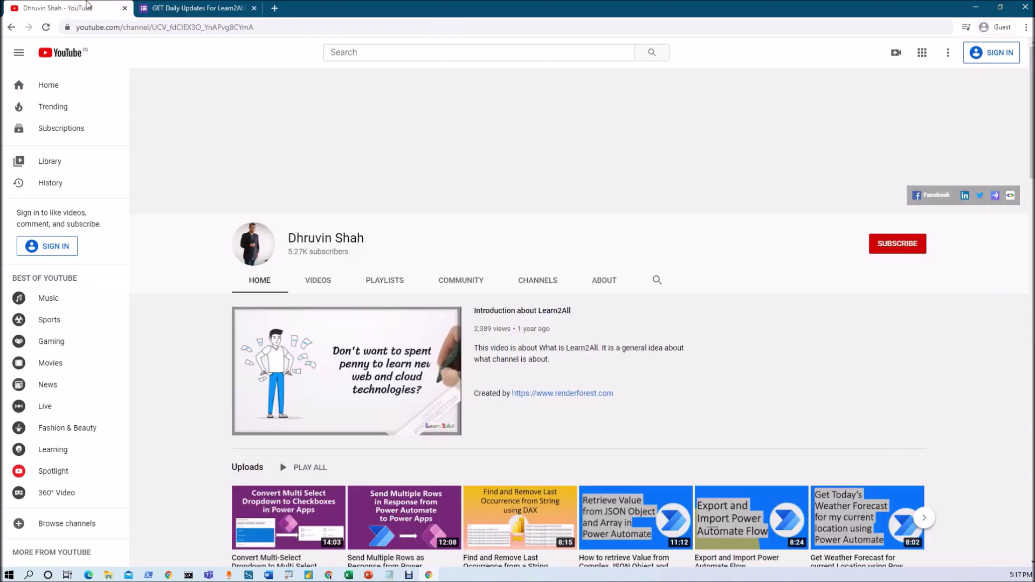
click(995, 196)
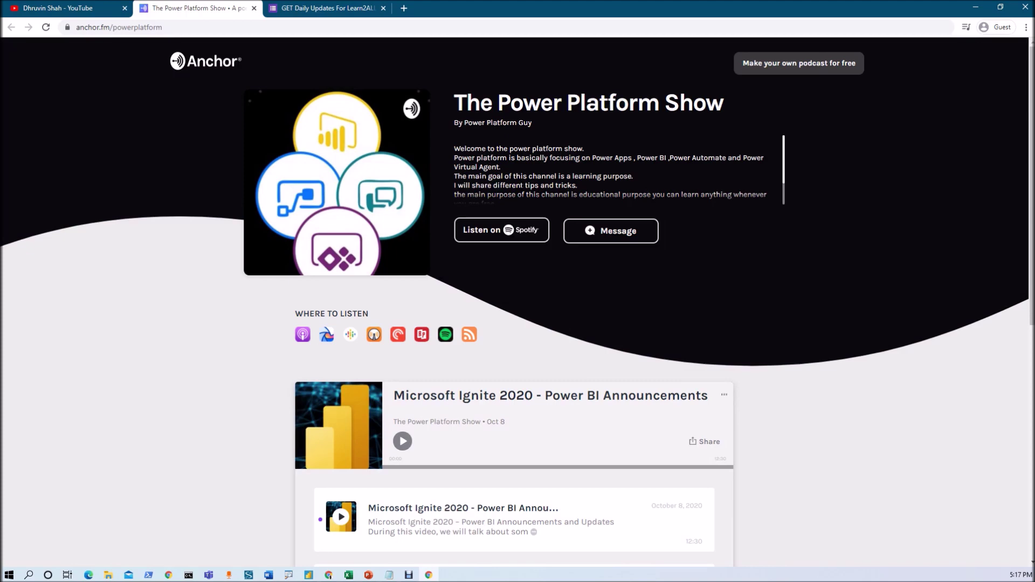
click(502, 229)
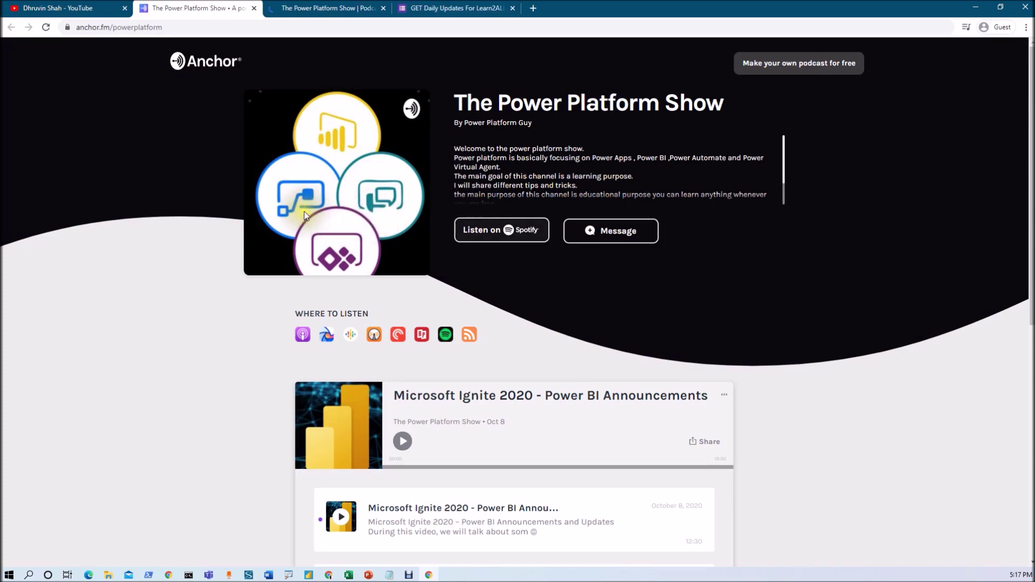
click(51, 8)
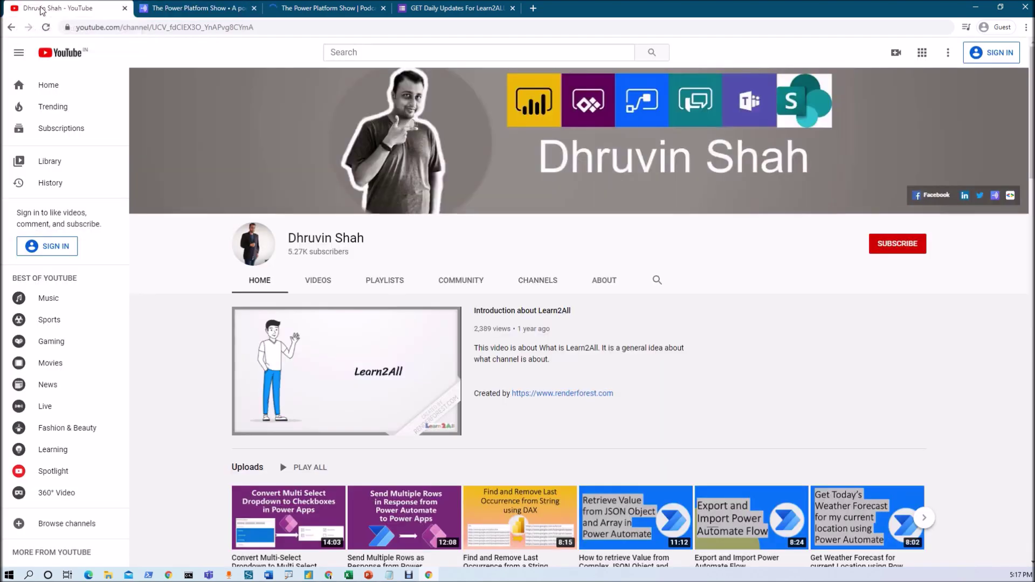